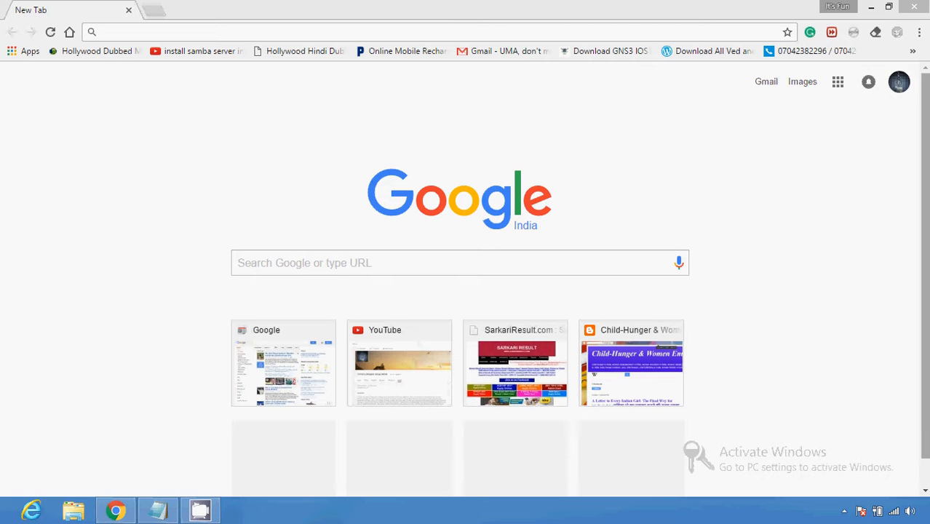
Step: Open Google Drive from the Google apps grid to show My Drive
left_click(840, 84)
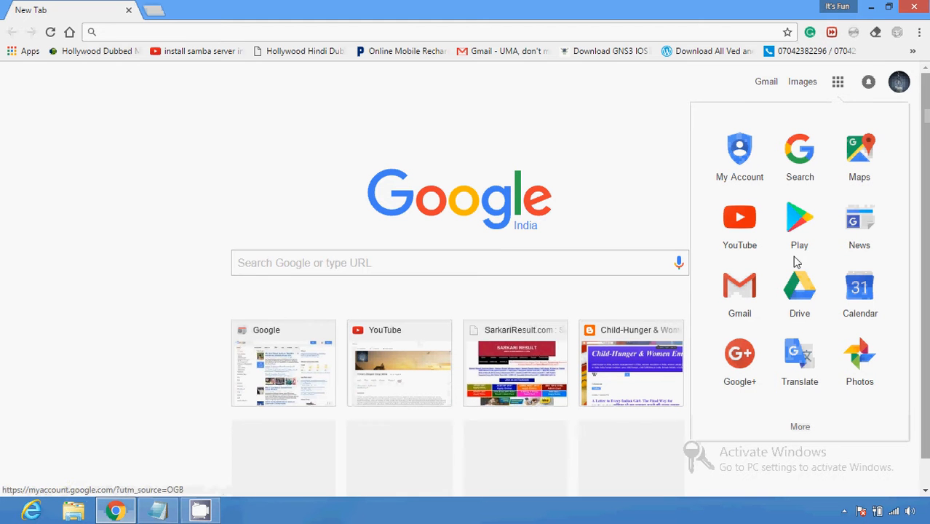
left_click(794, 307)
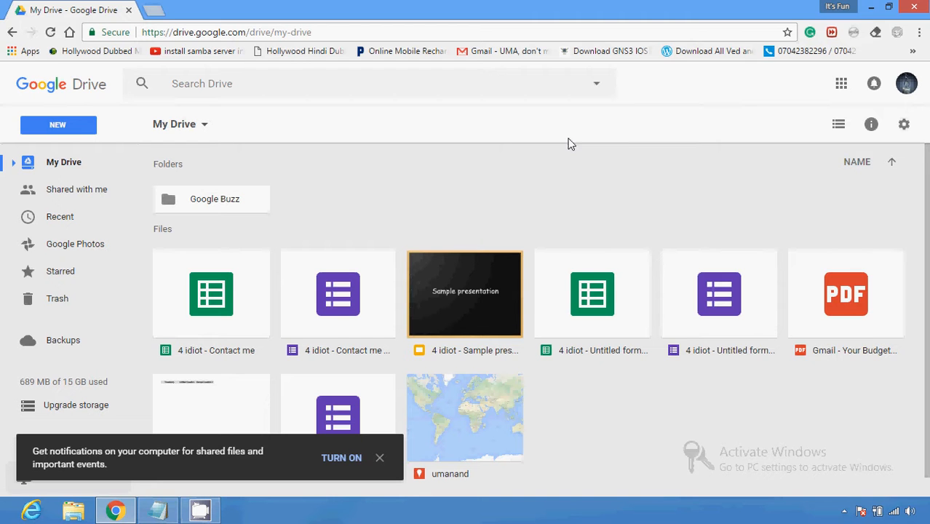
Step: Create a blank Google Form from Drive's New > More menu
left_click(61, 125)
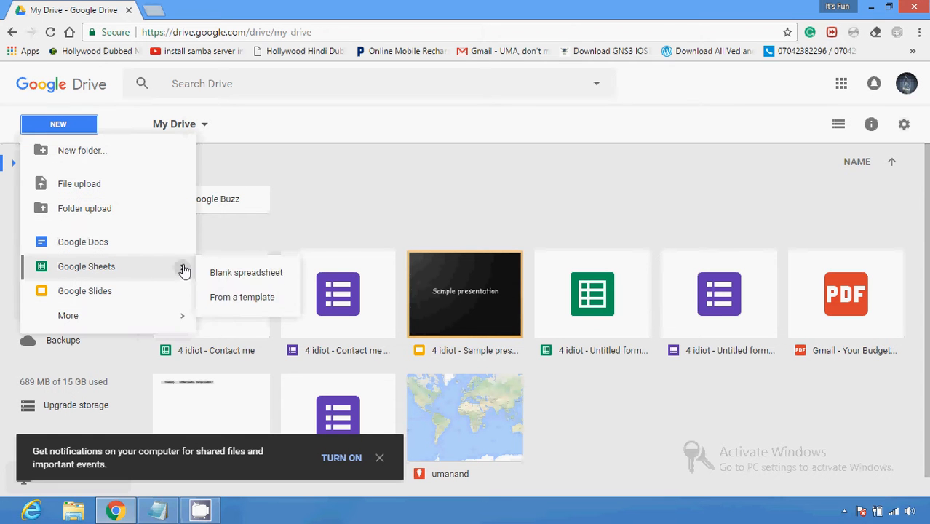
mouse_move(182, 246)
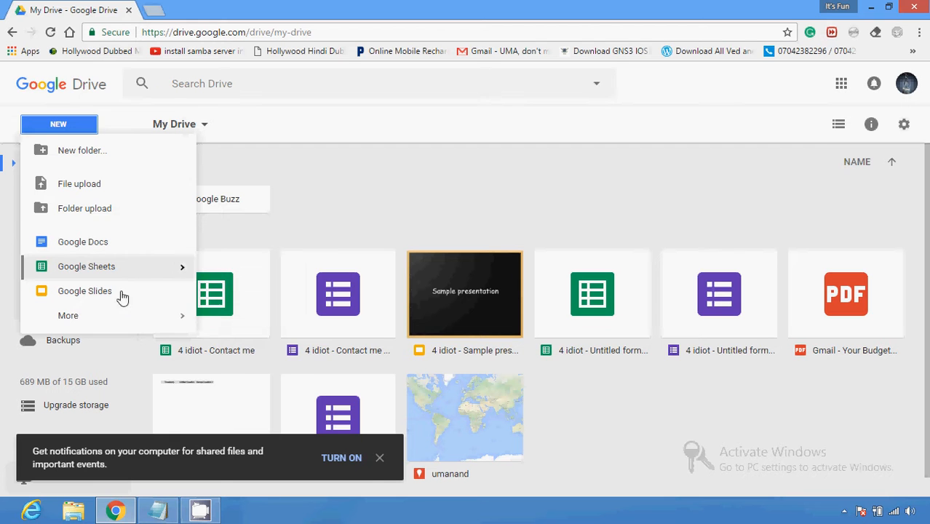
mouse_move(124, 316)
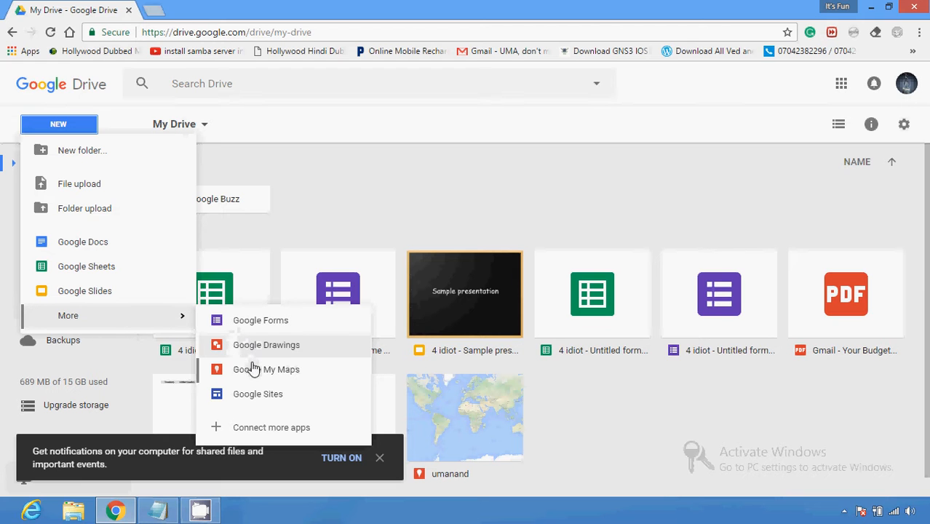
left_click(261, 321)
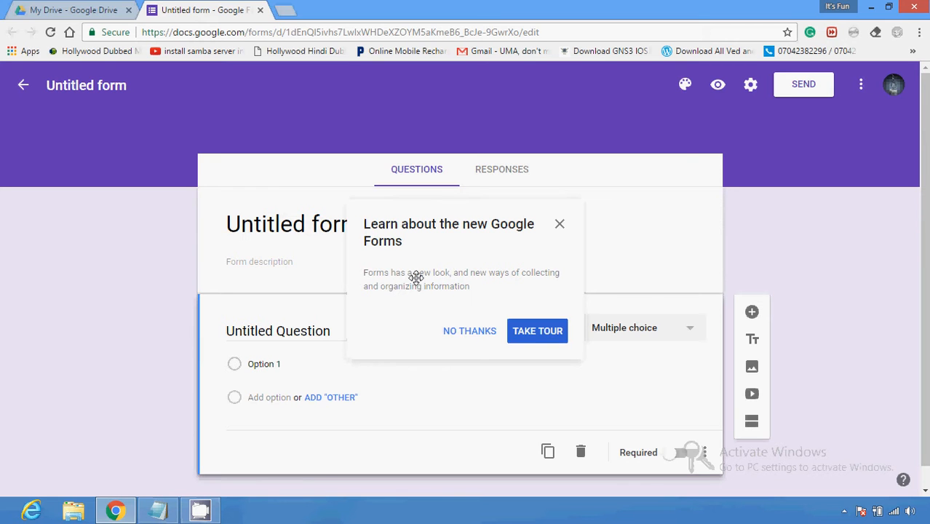
Step: Dismiss the Forms tour and pick the light-blue theme colour
left_click(468, 331)
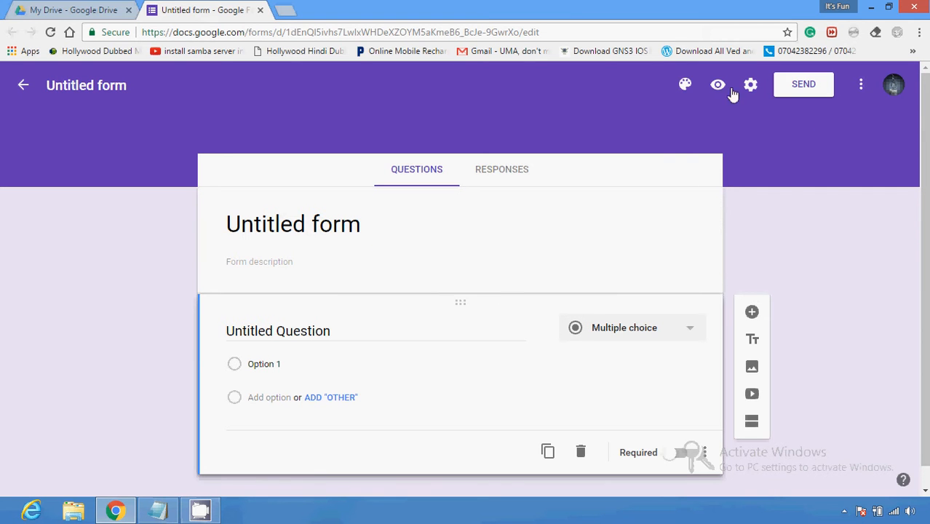
left_click(685, 85)
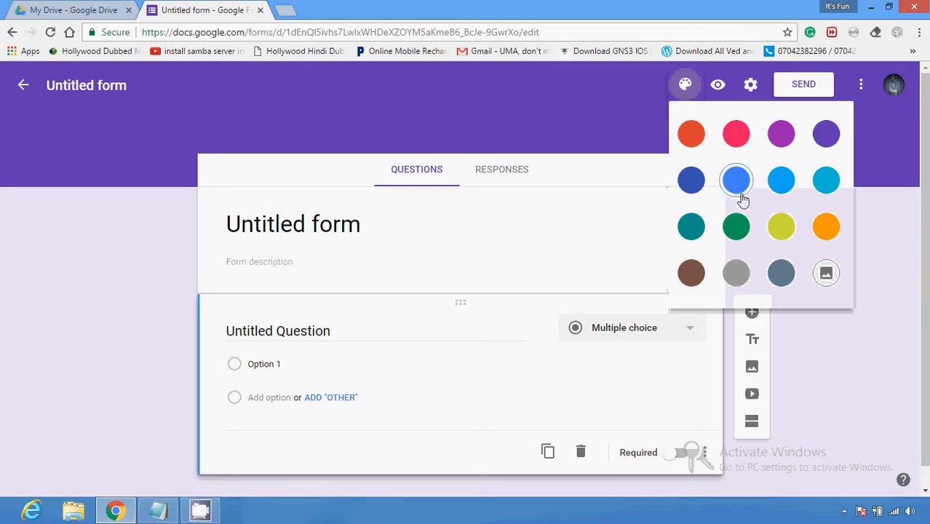
left_click(779, 186)
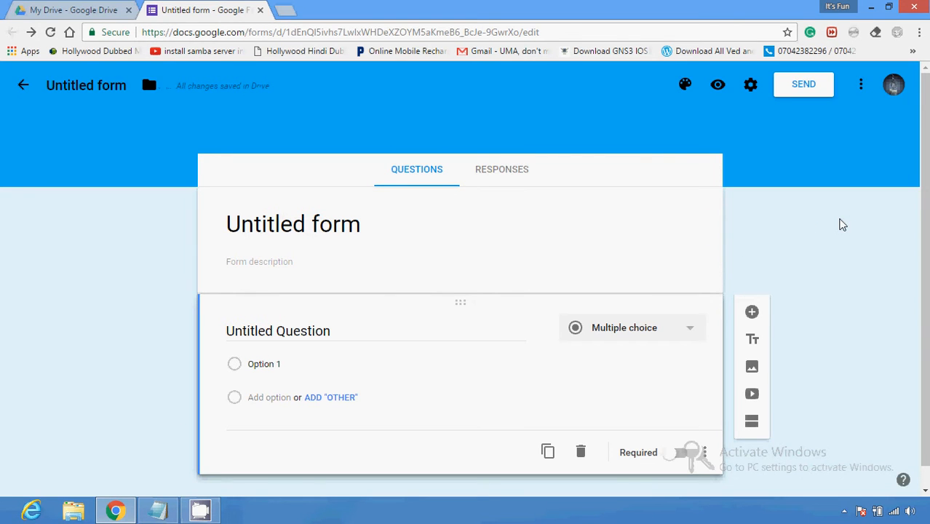
Step: Title the form with a person's full name
left_click(392, 216)
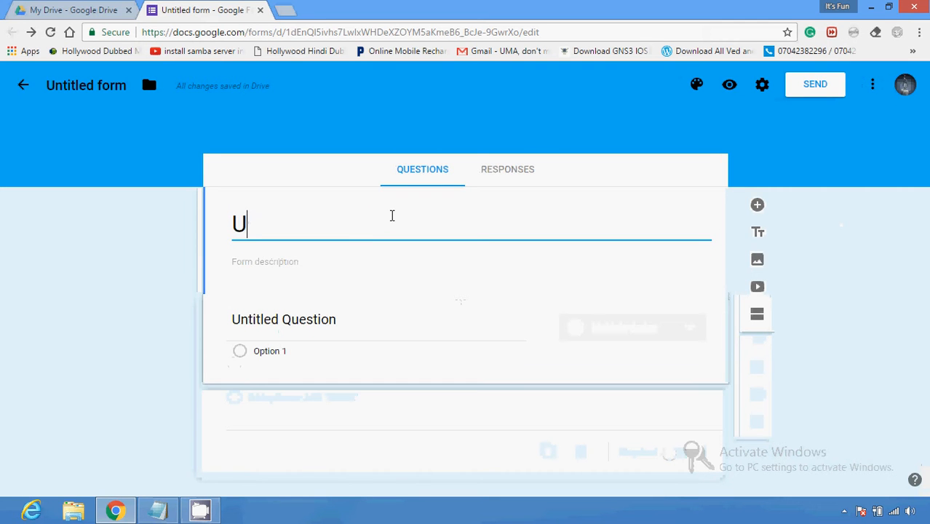
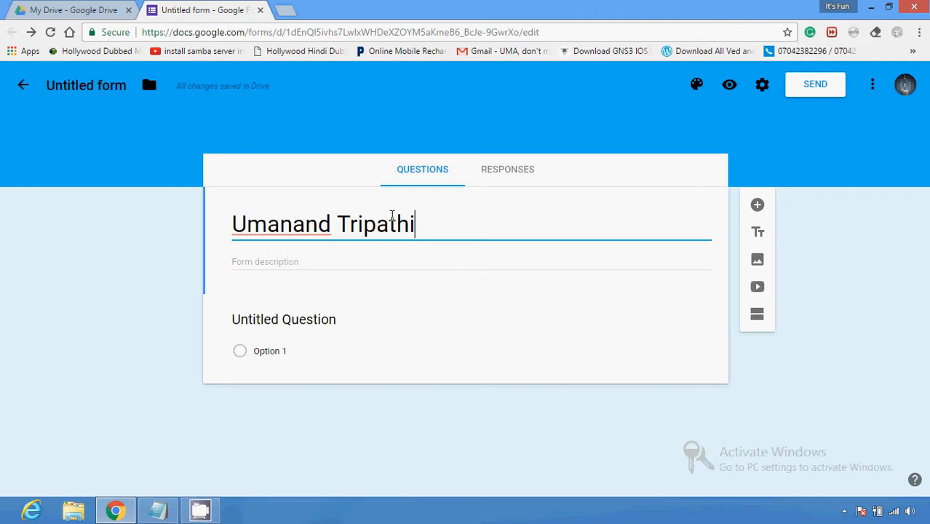
Step: Add the description 'This is sample description about the form' and select 'the form'
left_click(285, 259)
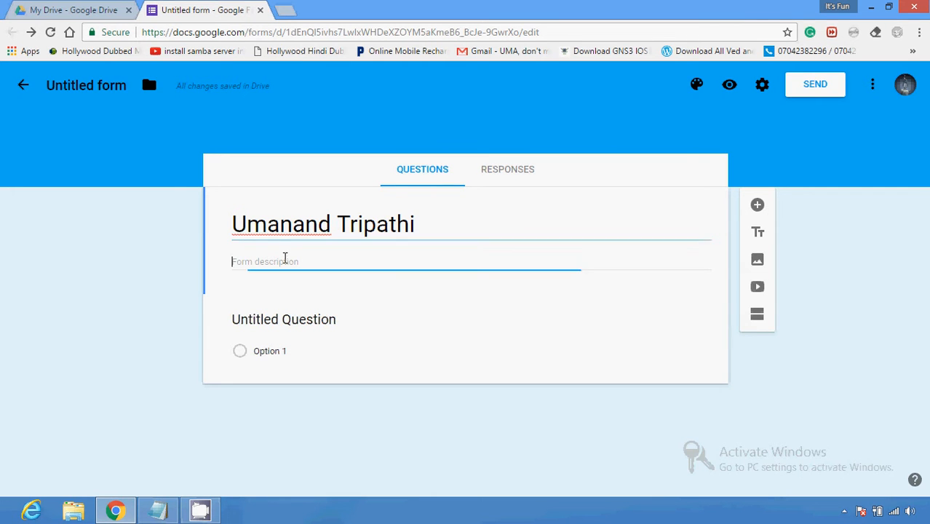
type("This i")
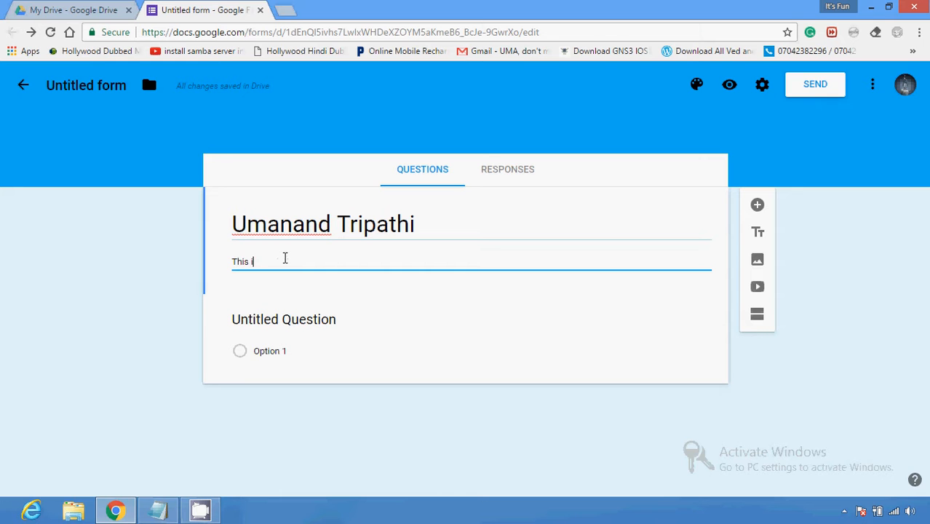
type("s sample")
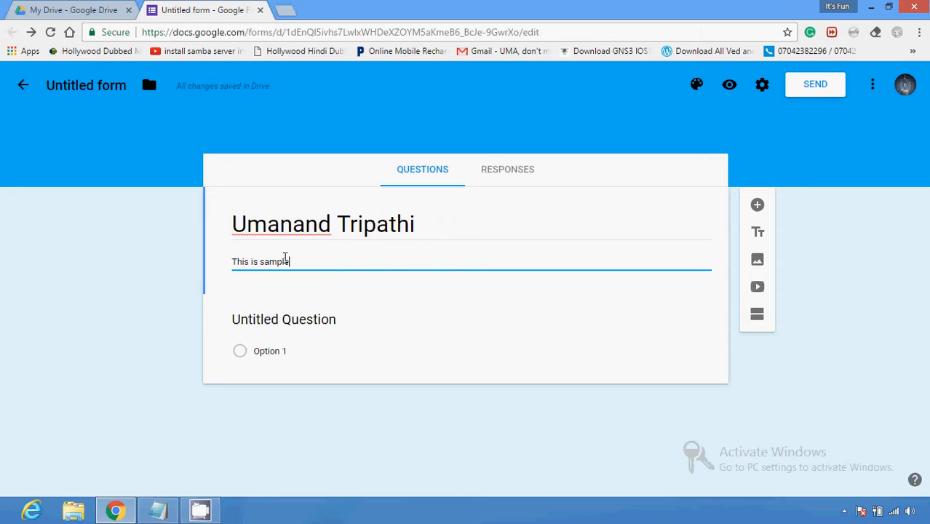
type(" description ab")
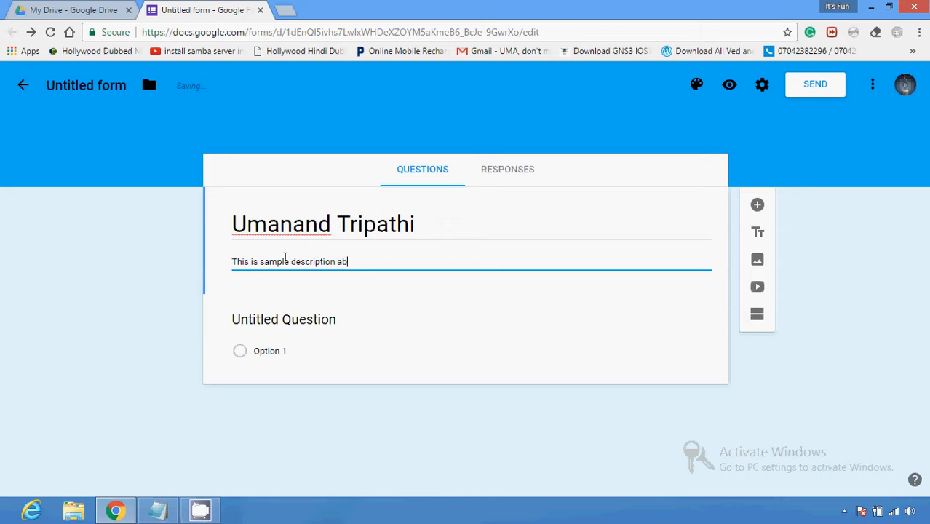
type("out the f")
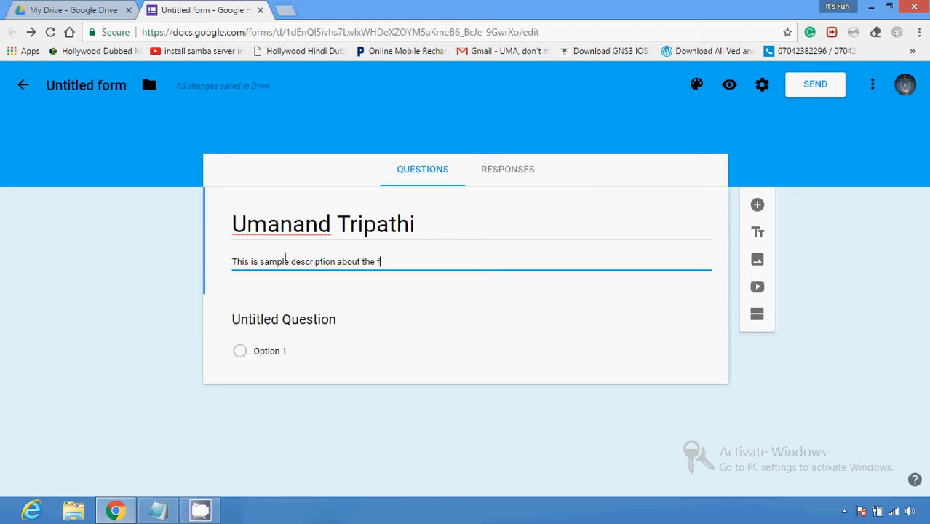
type("orm")
left_click_drag(399, 262, 360, 267)
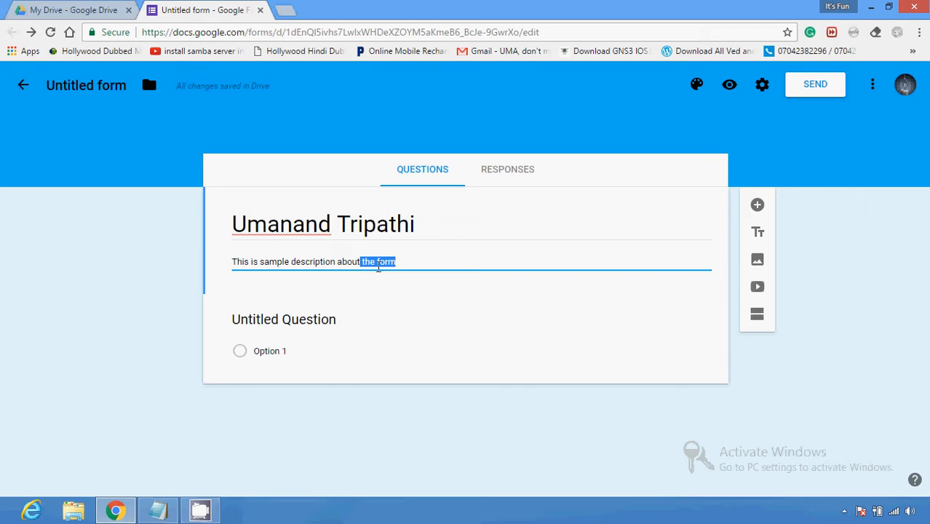
Step: Add a multiple-choice question 'What is the capital of India' below the description
left_click(757, 206)
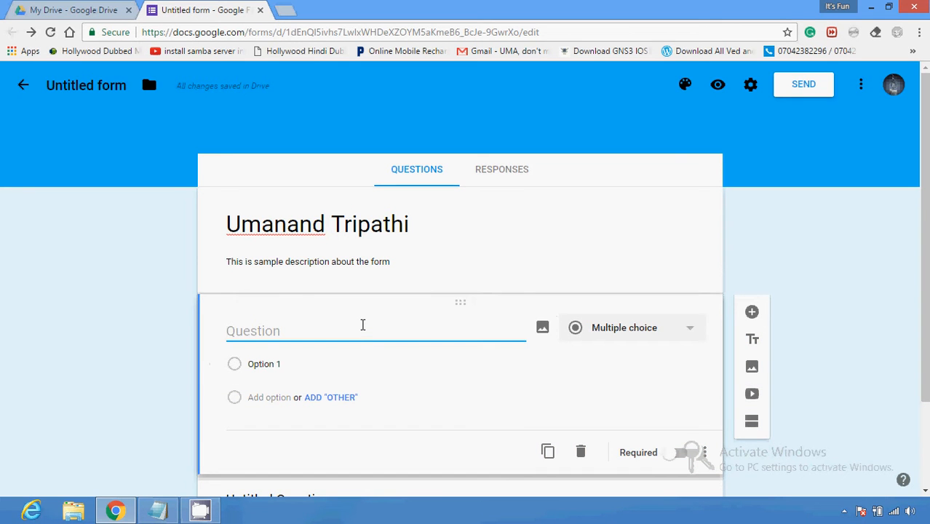
type("What is the ")
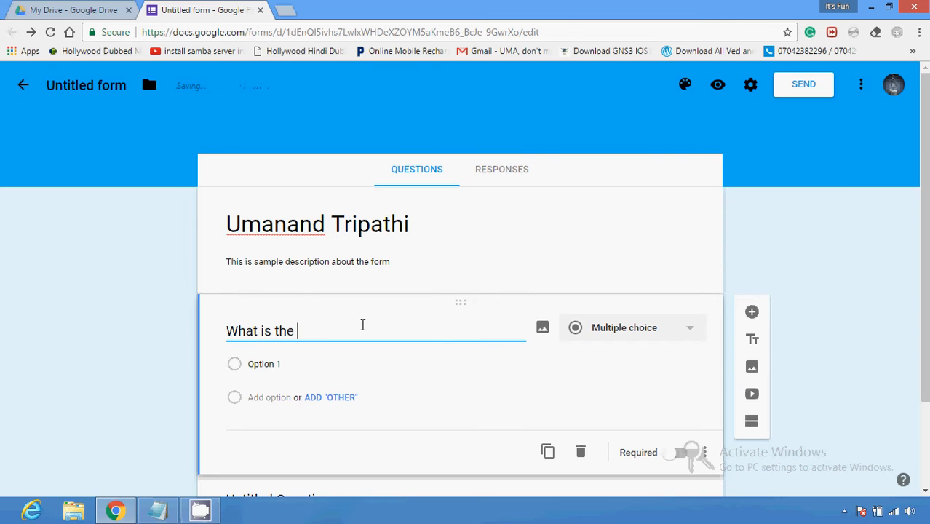
type("capital ")
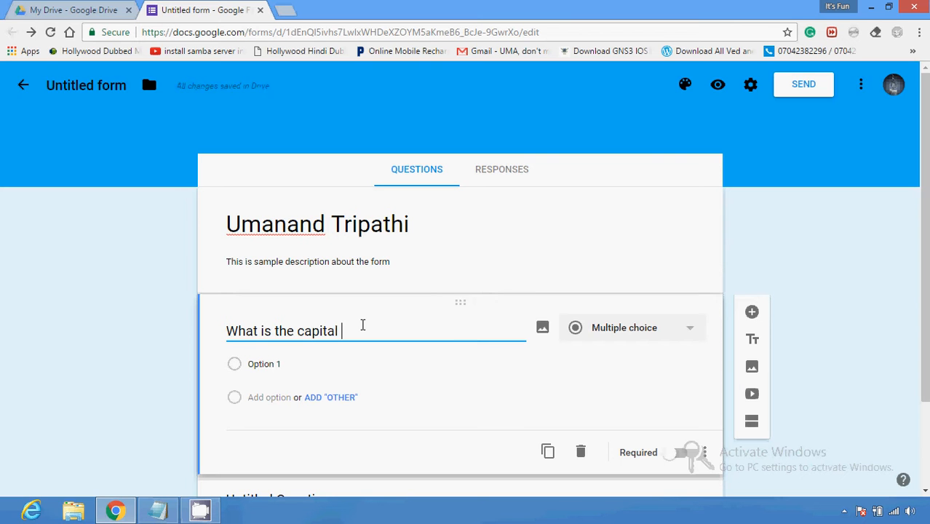
type("of India")
left_click(614, 336)
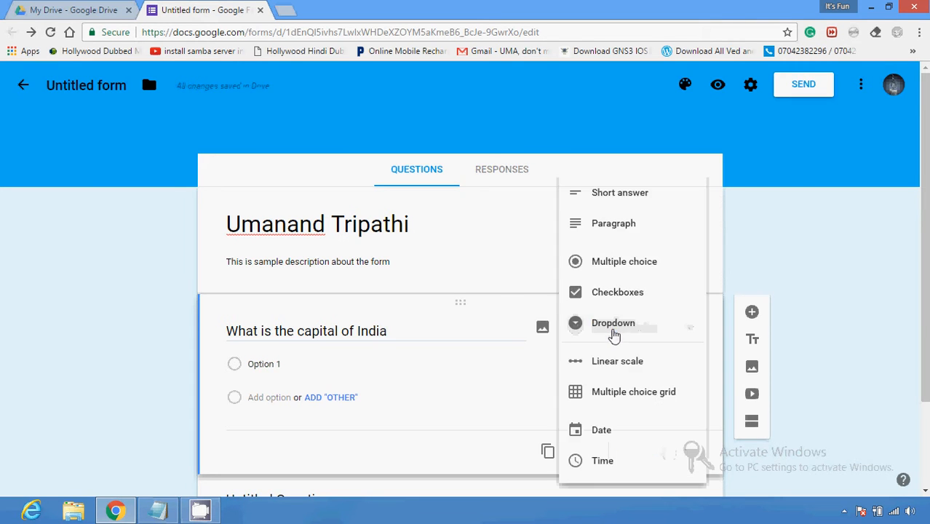
left_click(650, 290)
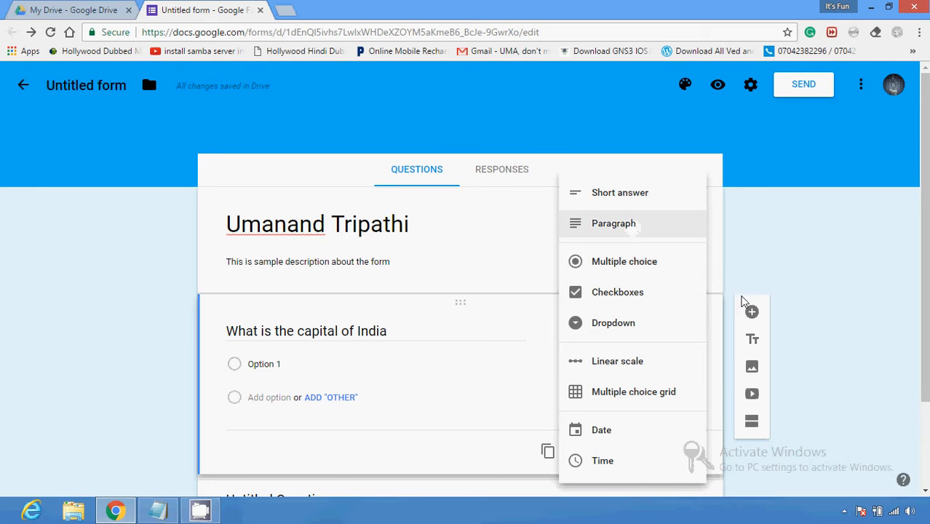
left_click(671, 265)
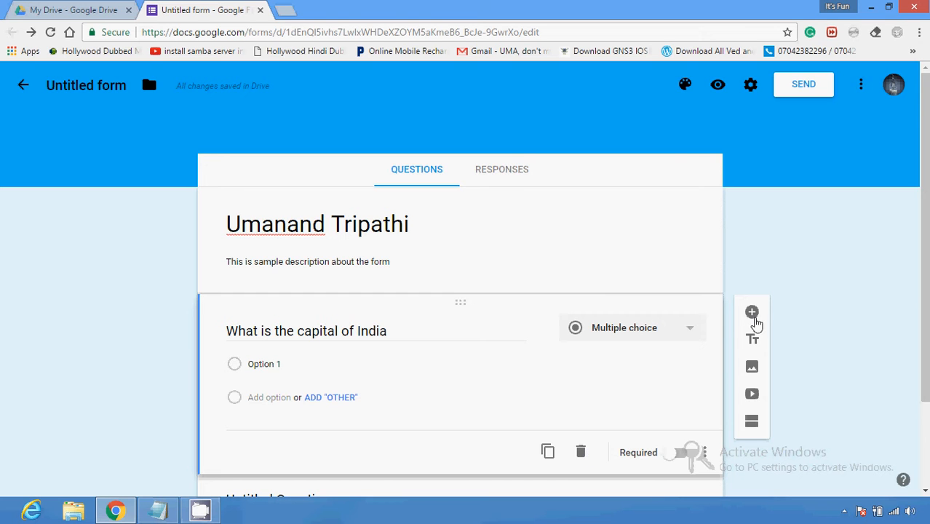
left_click(683, 336)
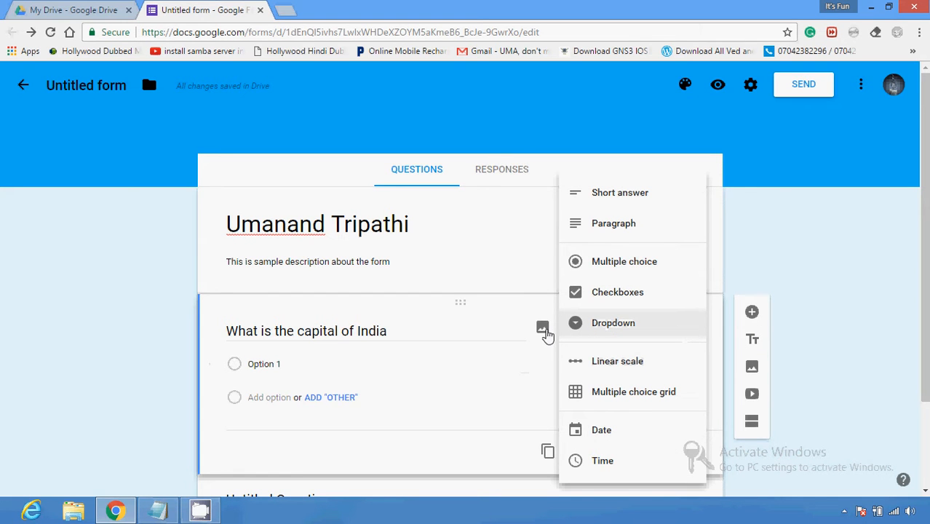
left_click(519, 280)
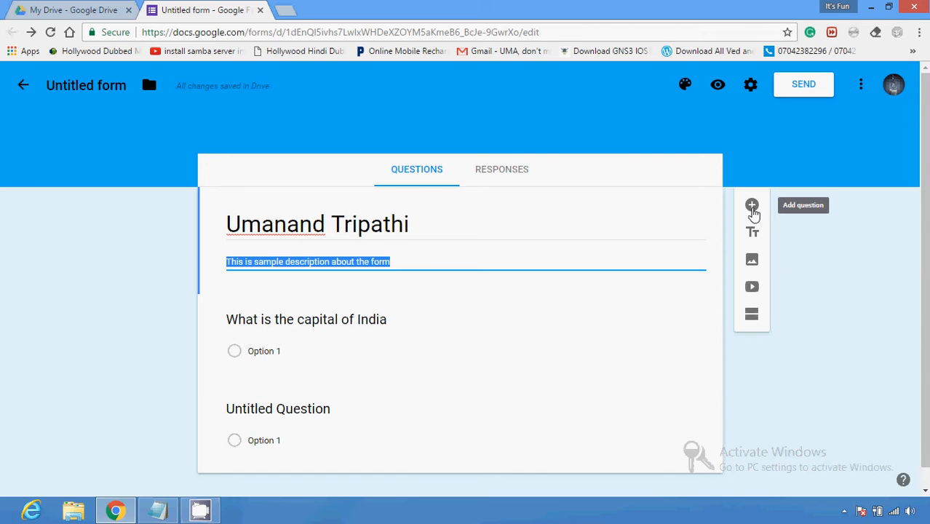
left_click(750, 86)
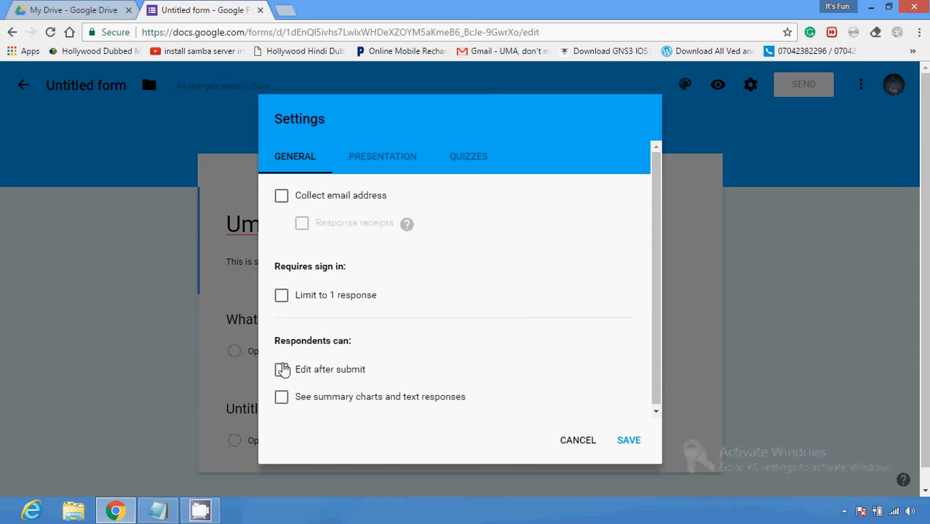
left_click(365, 169)
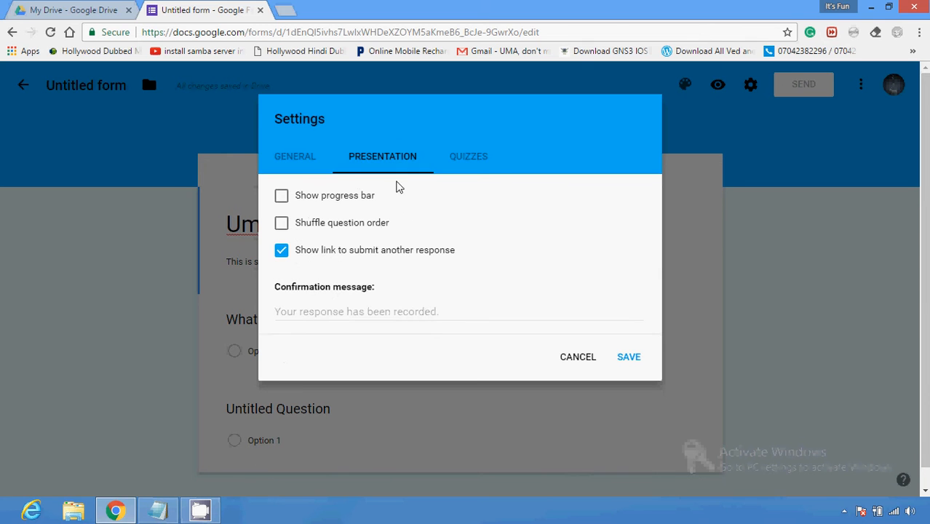
left_click(443, 170)
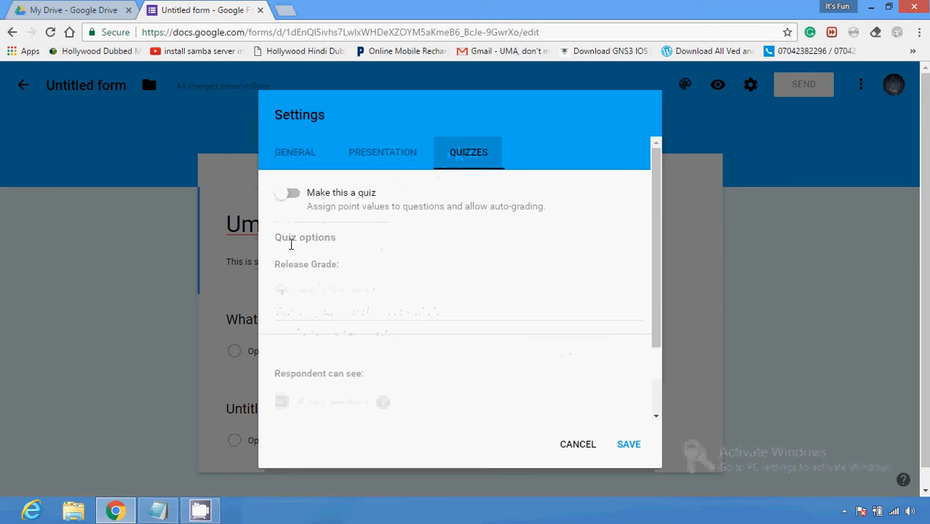
left_click(295, 198)
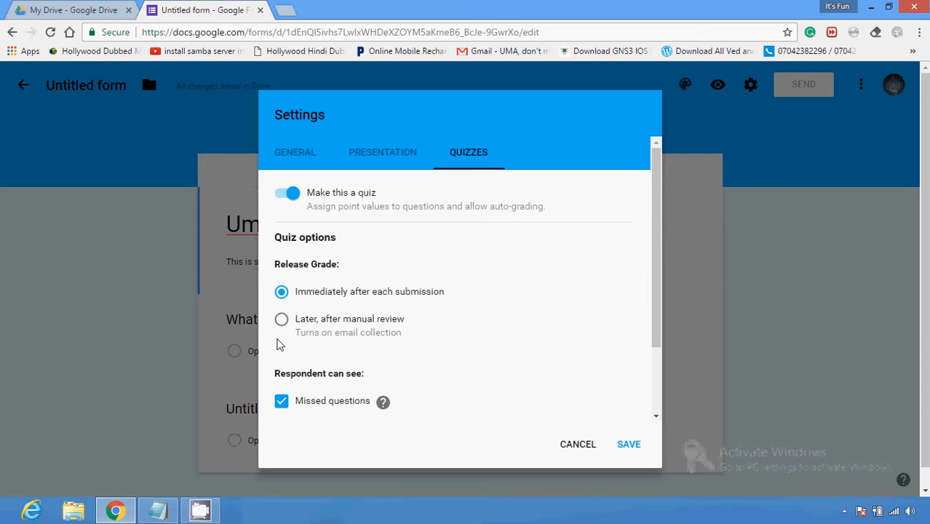
left_click(295, 169)
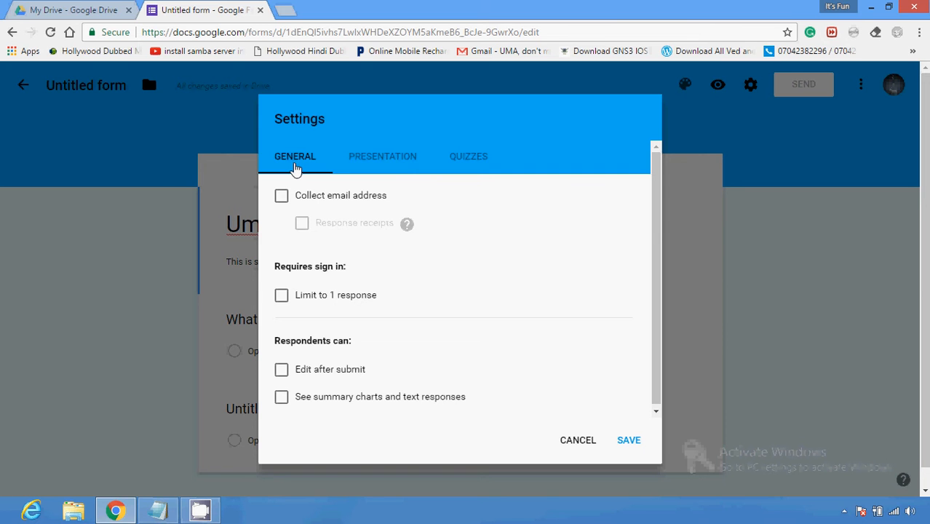
key("Escape")
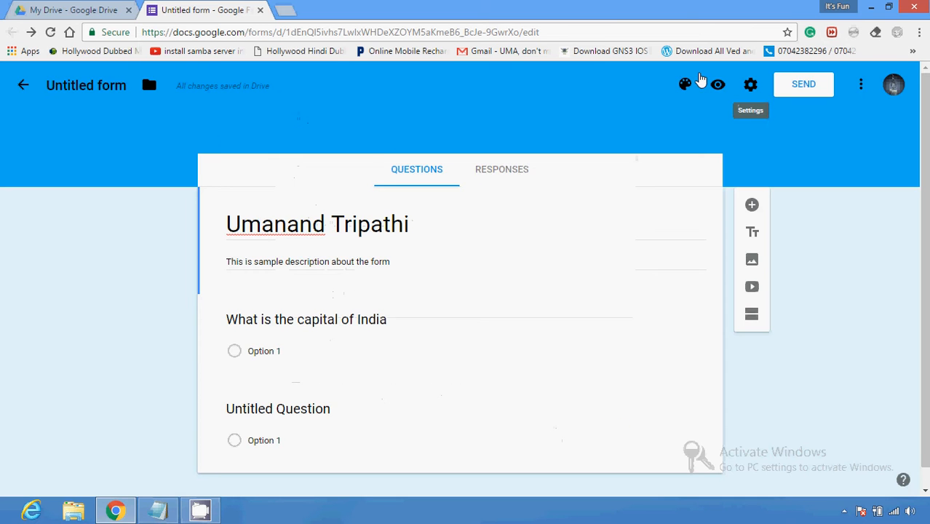
left_click(750, 85)
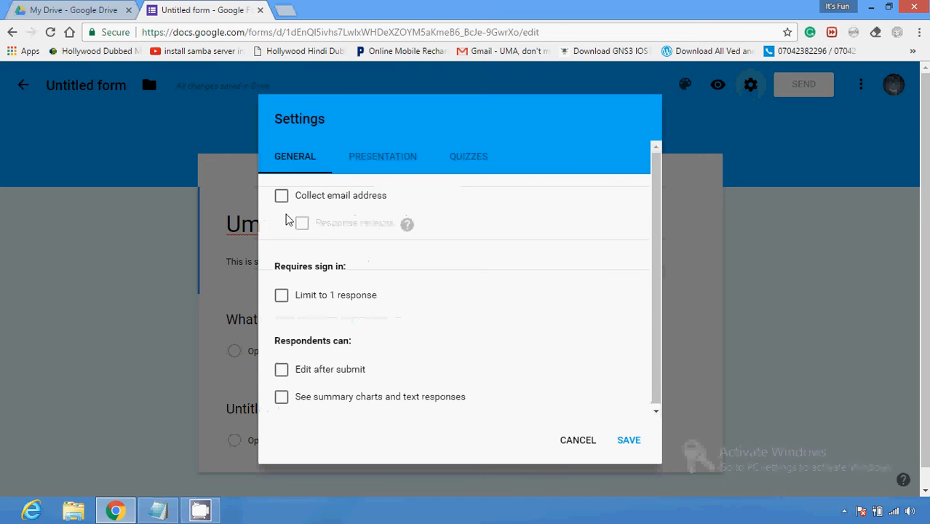
left_click(716, 314)
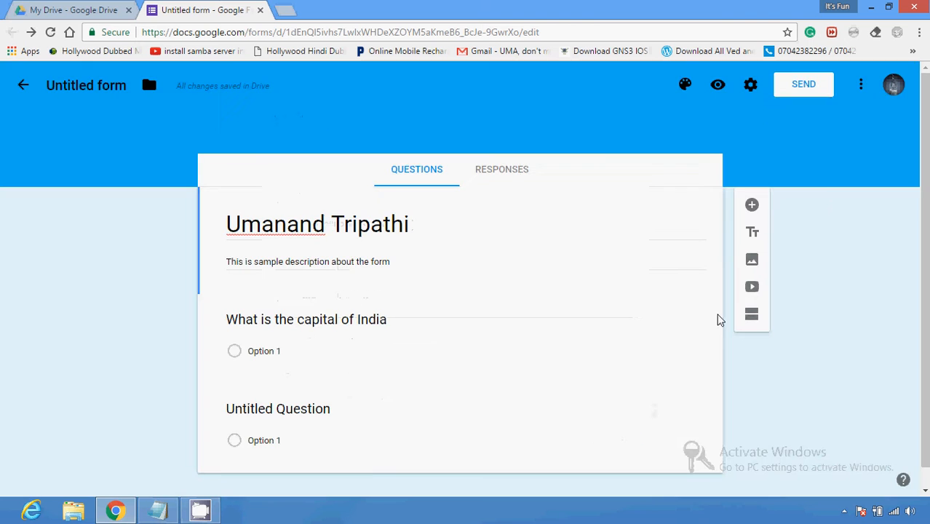
left_click(791, 97)
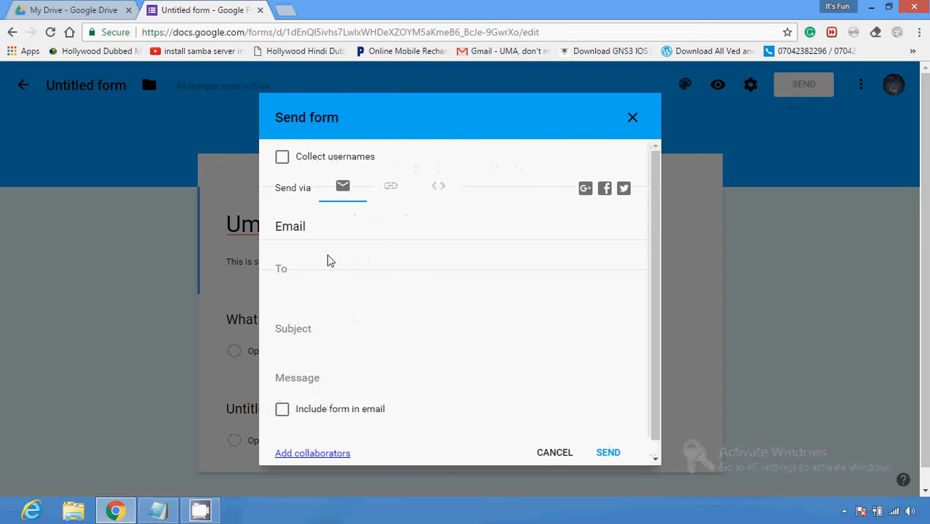
left_click(301, 270)
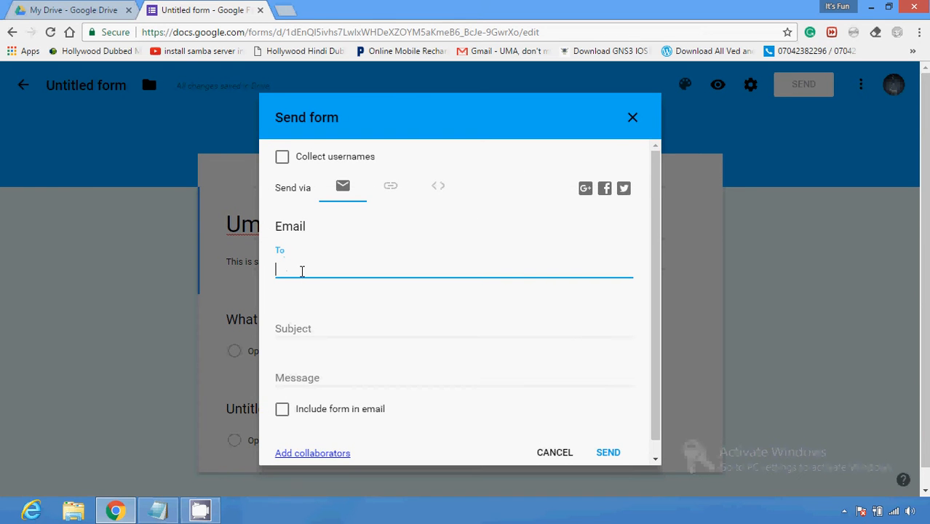
left_click(316, 377)
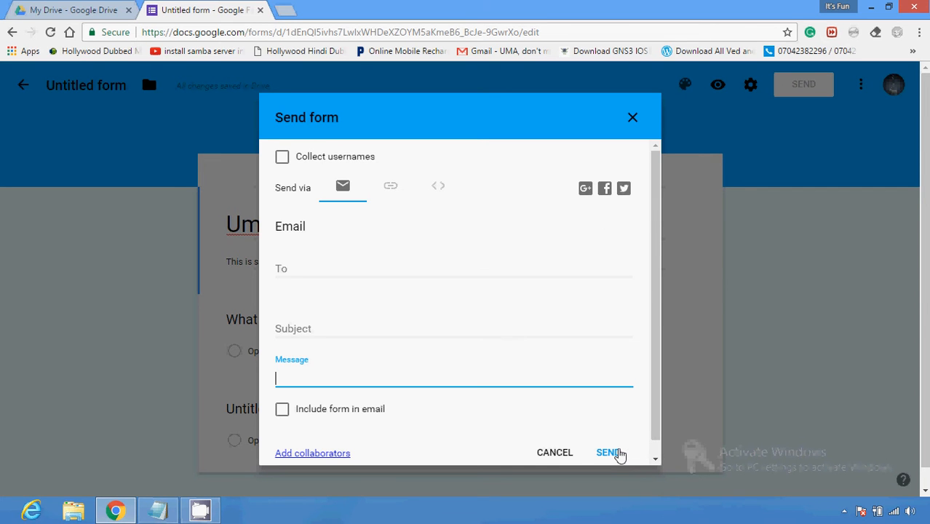
left_click(633, 118)
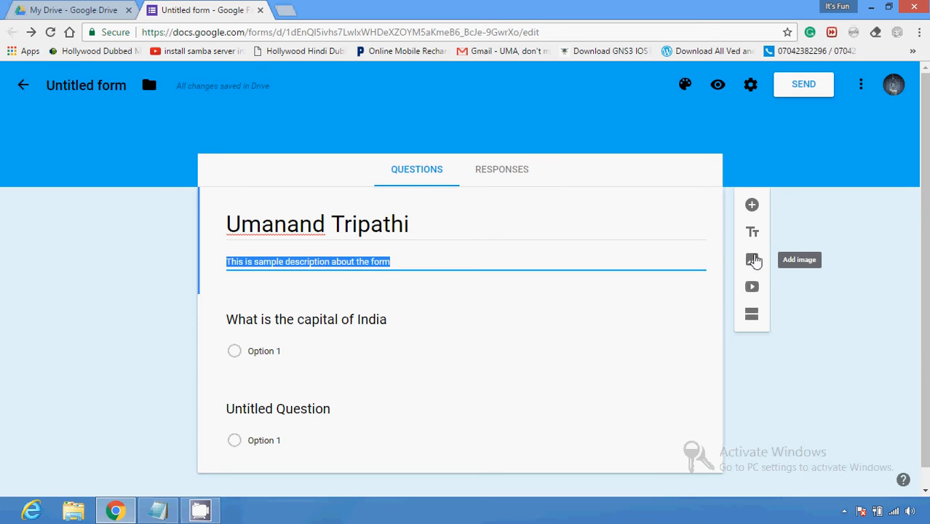
Step: Open the Add image and Add video windows, closing each without inserting anything
left_click(753, 260)
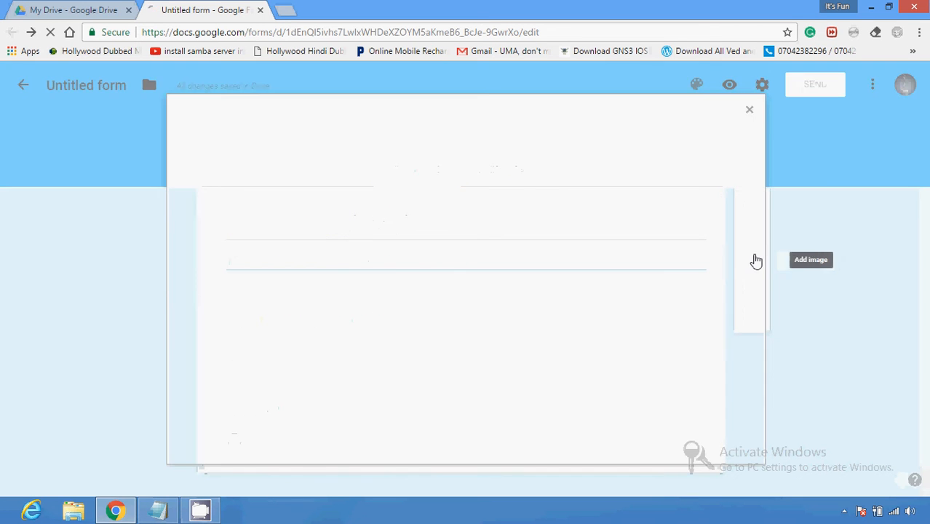
left_click(749, 112)
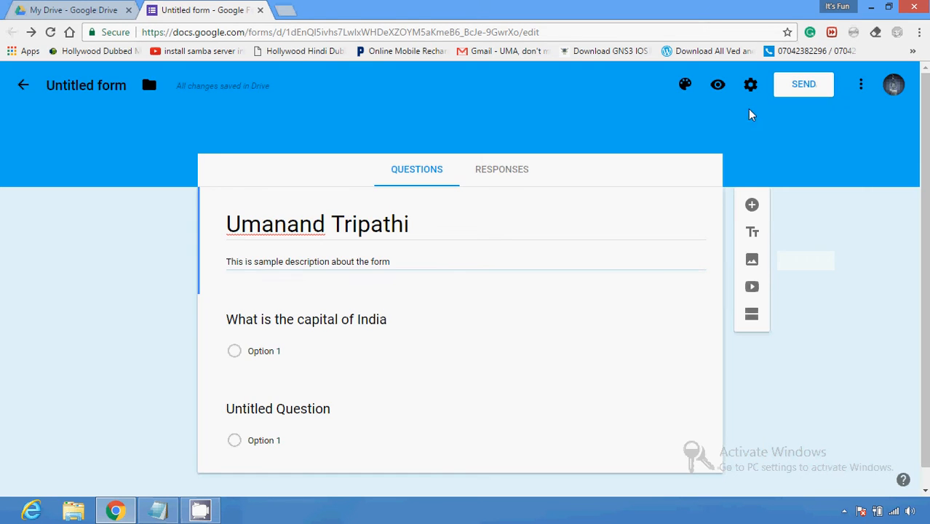
left_click(753, 289)
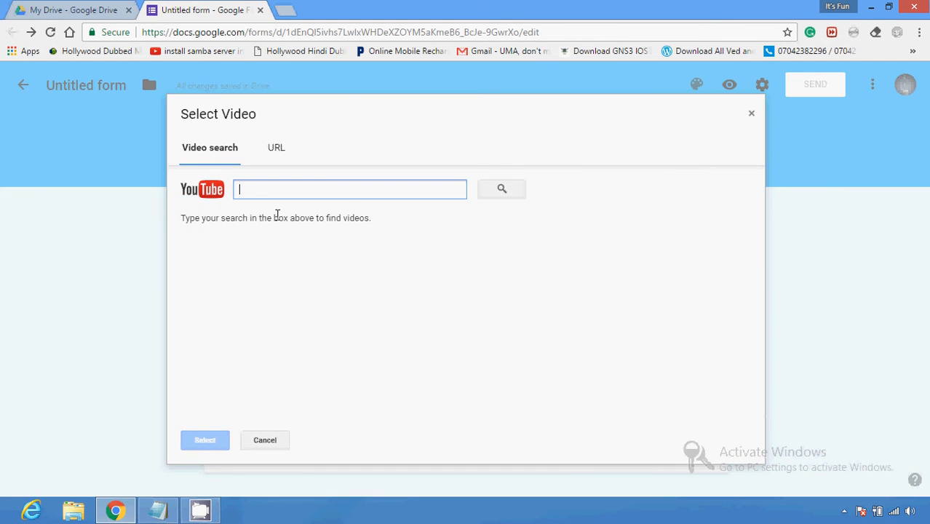
left_click(754, 114)
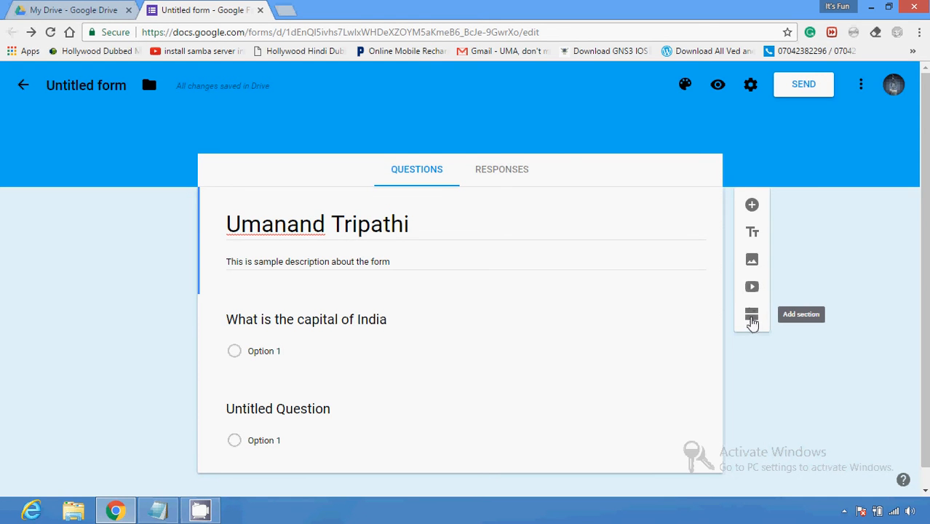
Step: Add a second section, check section 1's options, and glance at Responses
left_click(752, 318)
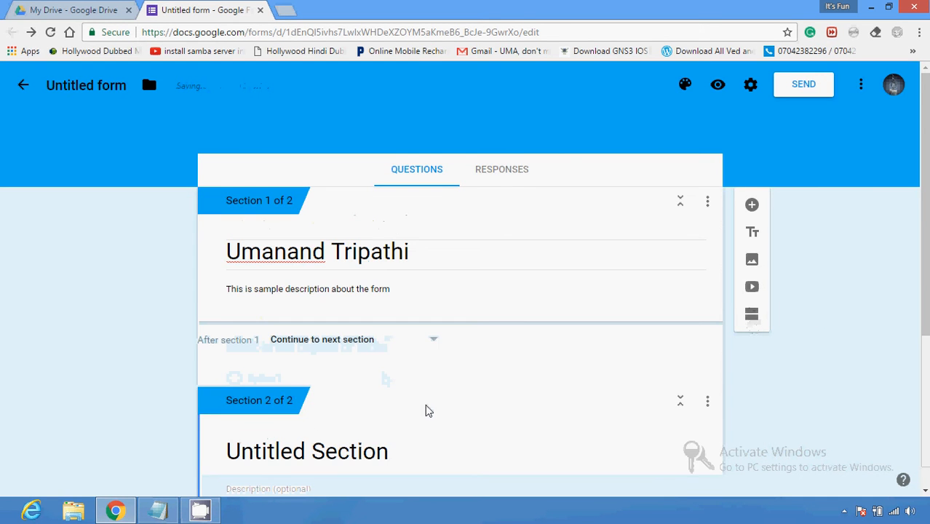
left_click(712, 204)
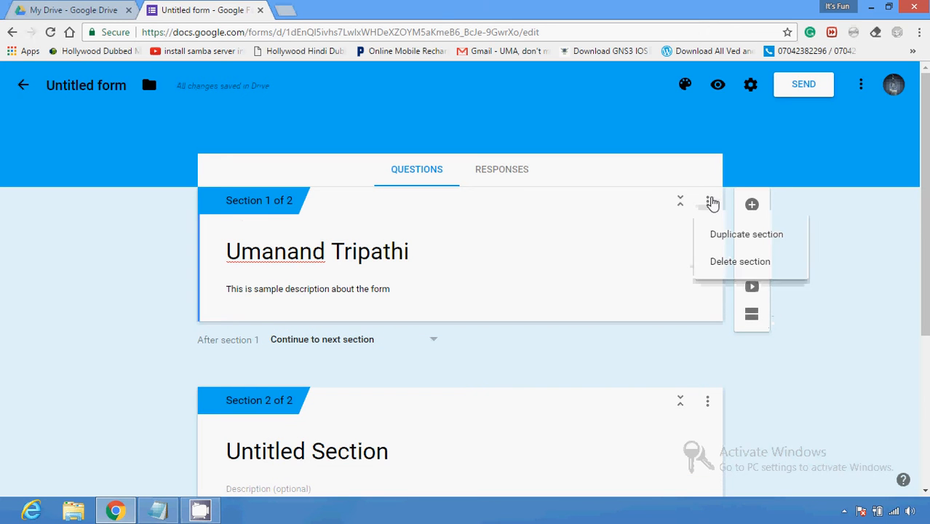
left_click(635, 228)
left_click(484, 182)
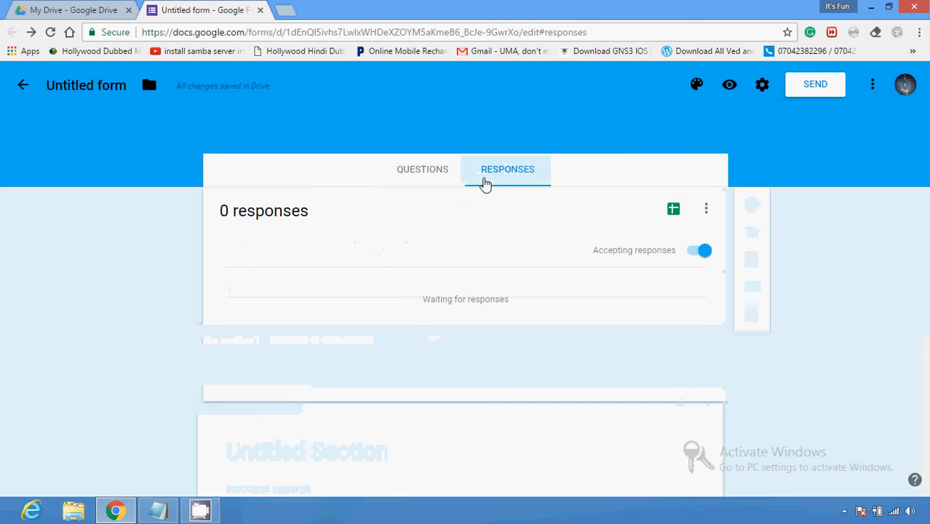
left_click(437, 184)
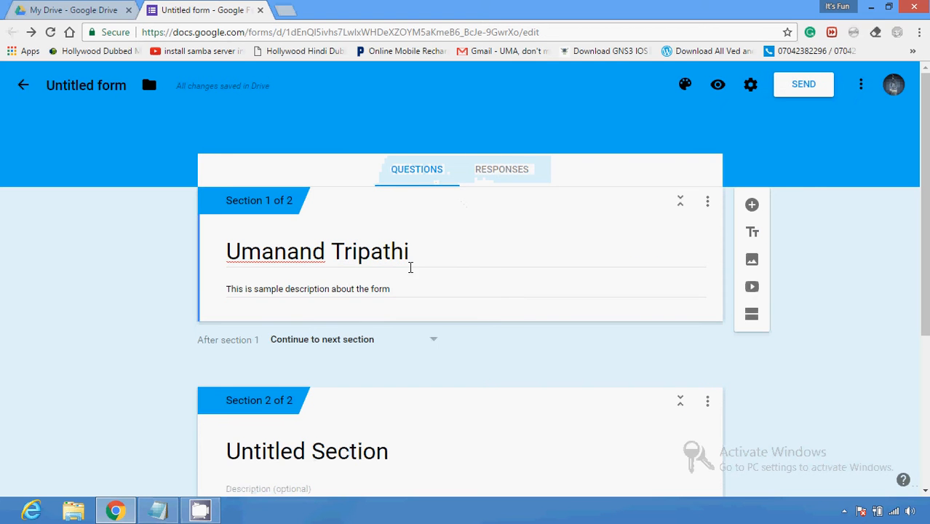
Step: Add a third and fourth section, then view the responses overview
left_click(752, 314)
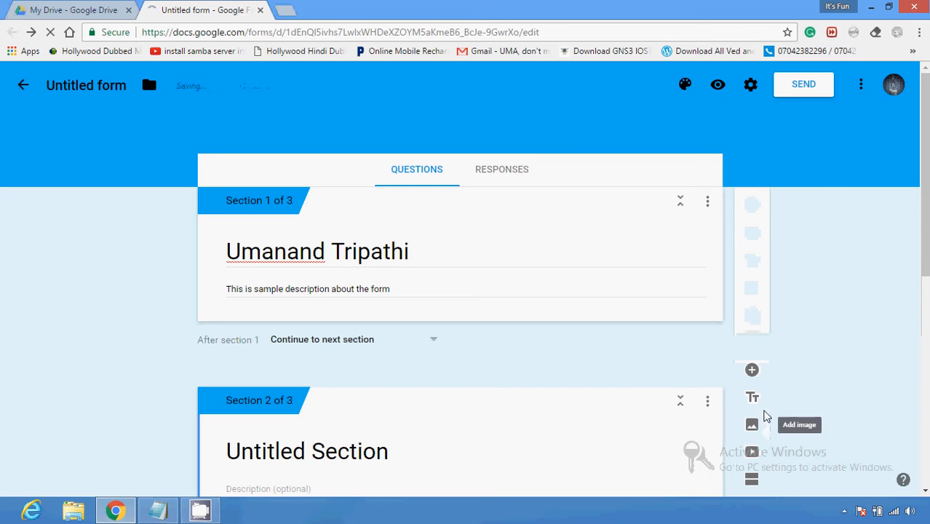
left_click(752, 479)
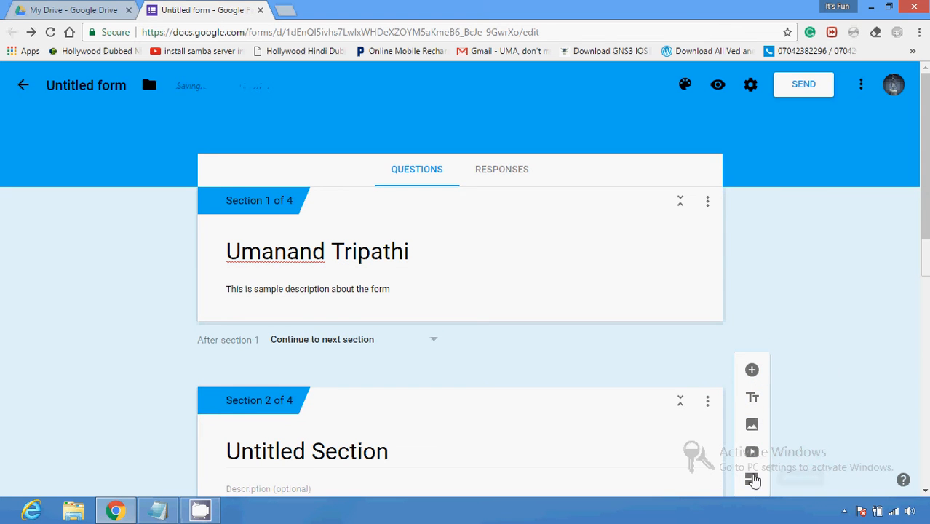
left_click(707, 202)
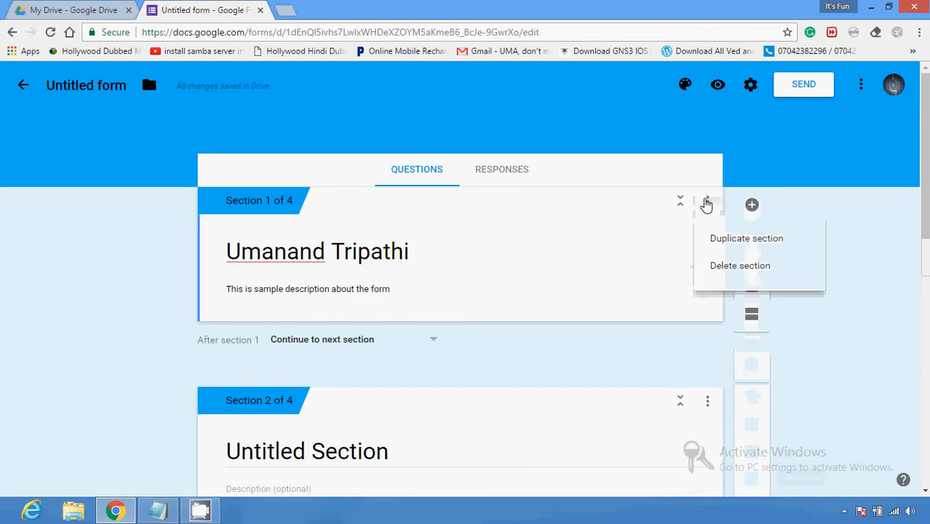
left_click(754, 203)
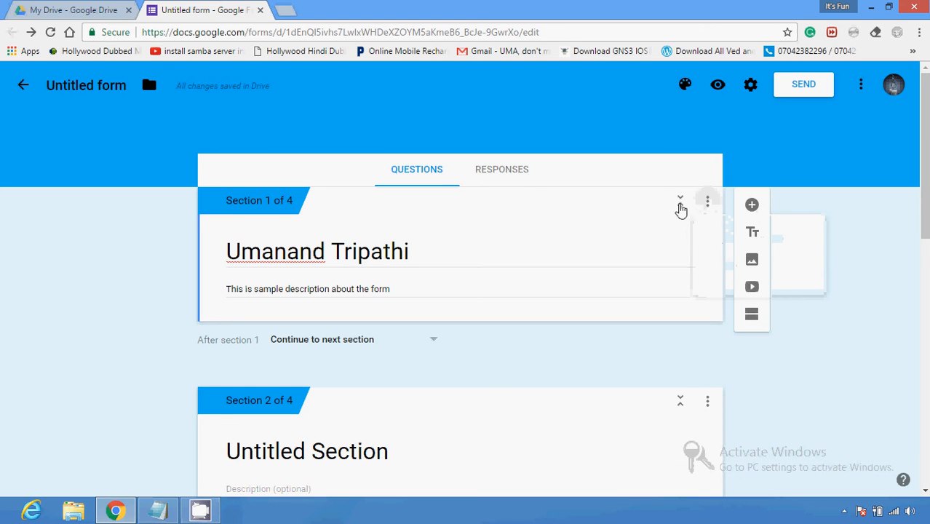
left_click(507, 171)
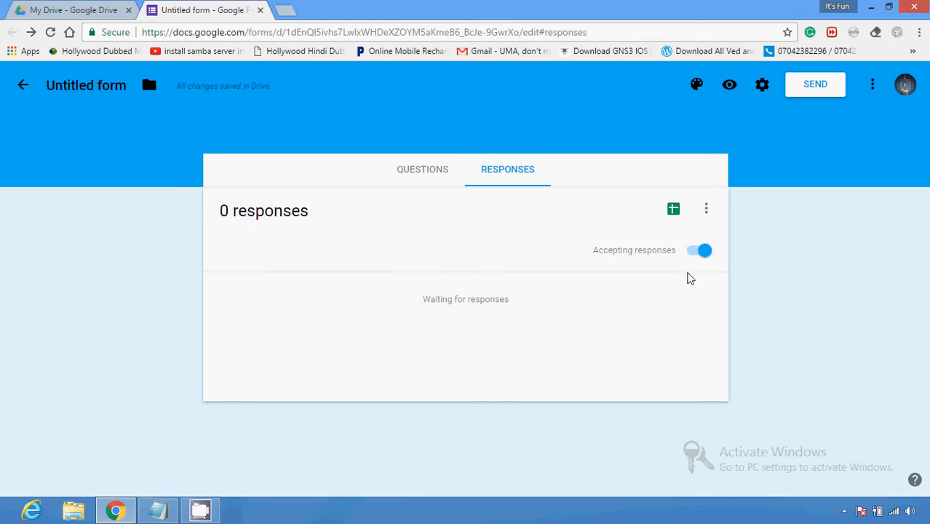
Step: Turn accepting responses off and on again, then return to the questions editor
left_click(698, 251)
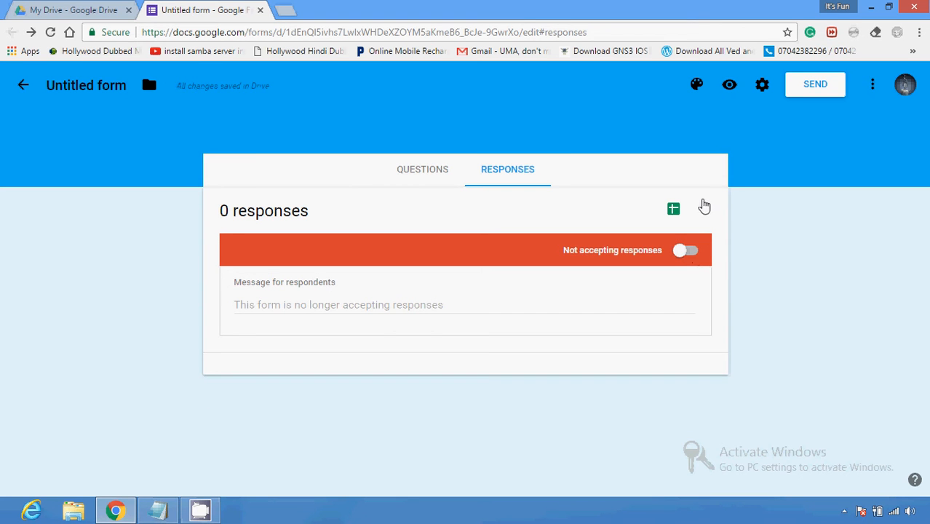
left_click(697, 251)
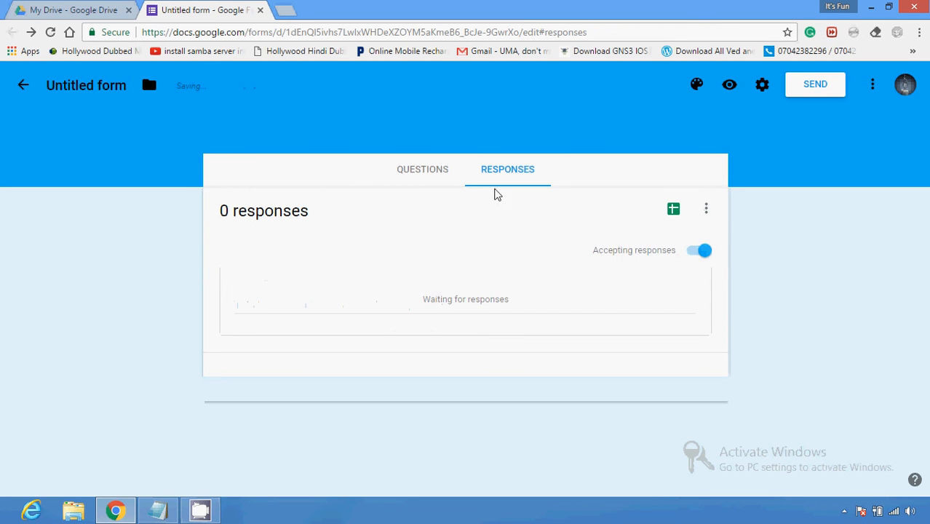
left_click(423, 178)
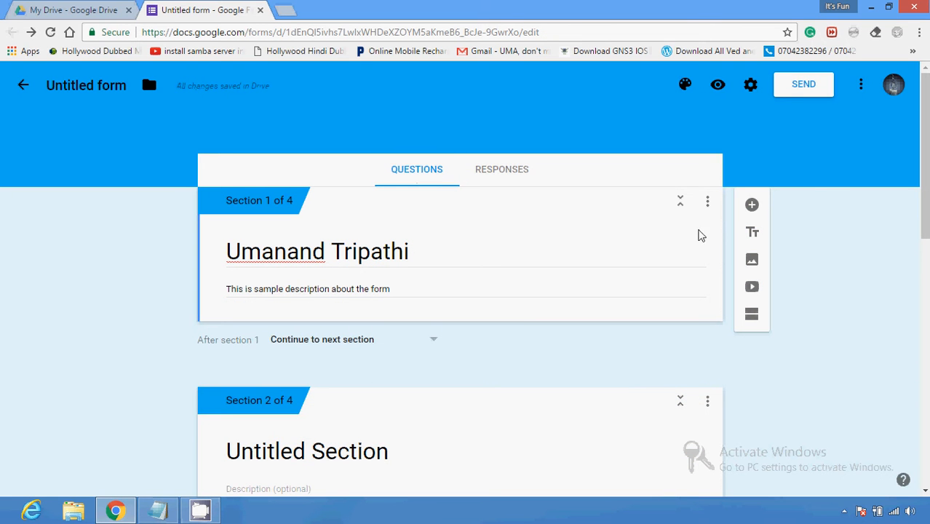
Step: Add a multiple-choice question to section 1 with first answer 'New Delhi'
left_click(752, 207)
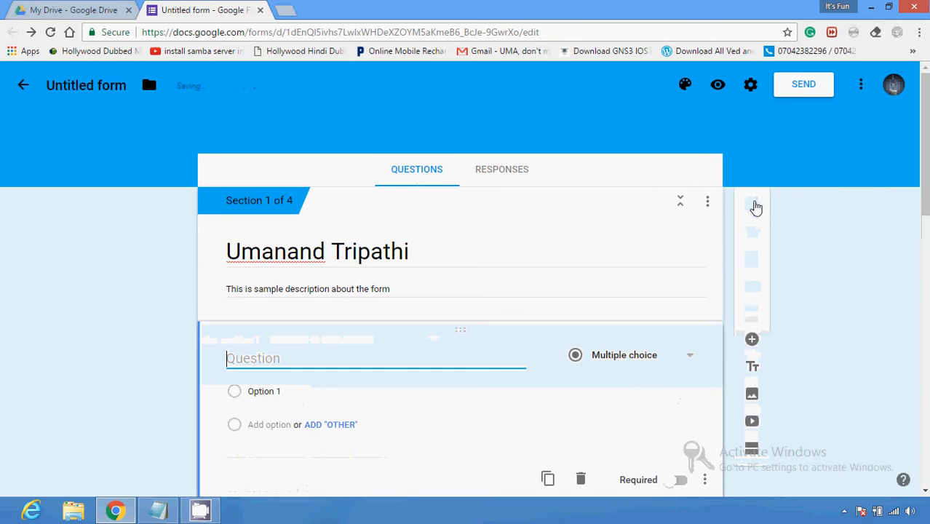
left_click(630, 364)
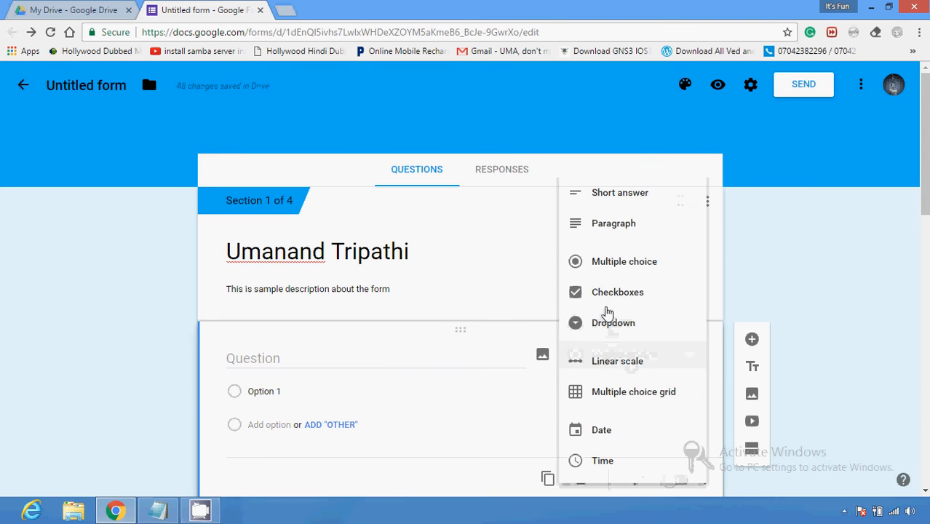
left_click(510, 408)
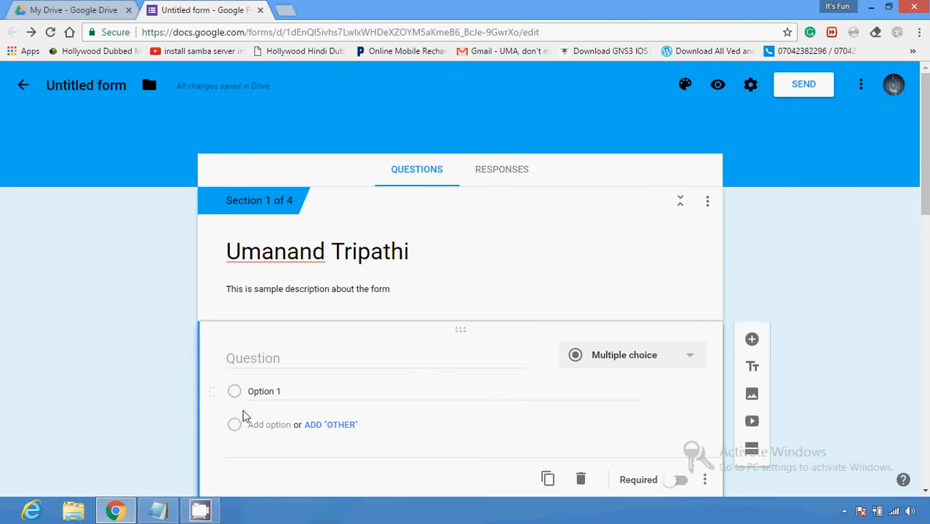
left_click(298, 389)
type("De")
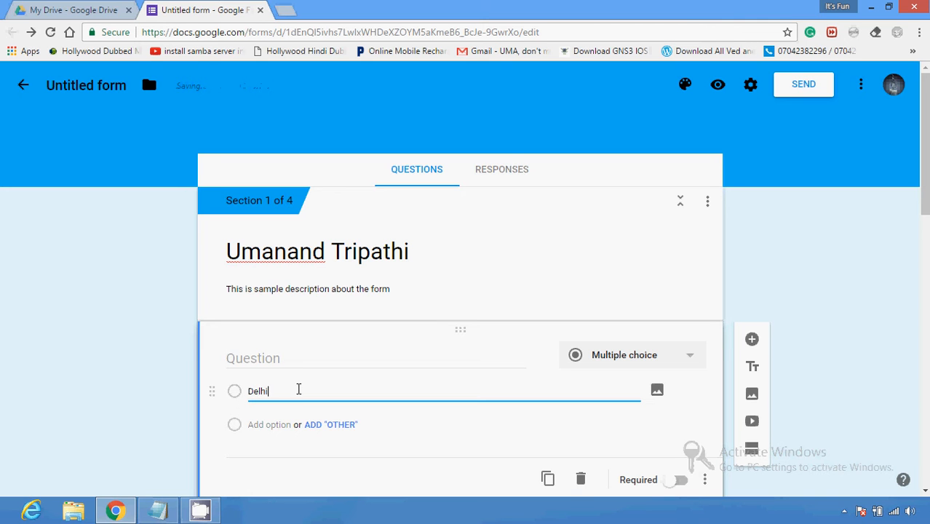
type("lhi")
key("Home")
type("New")
left_click(235, 427)
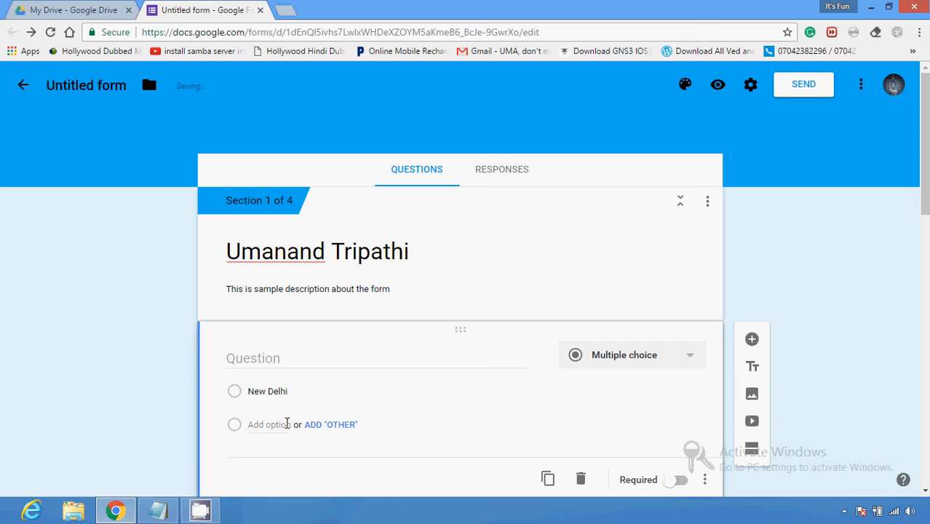
Step: Add an Other choice, a second answer MUMBAI, and a third answer Option 3
left_click(327, 425)
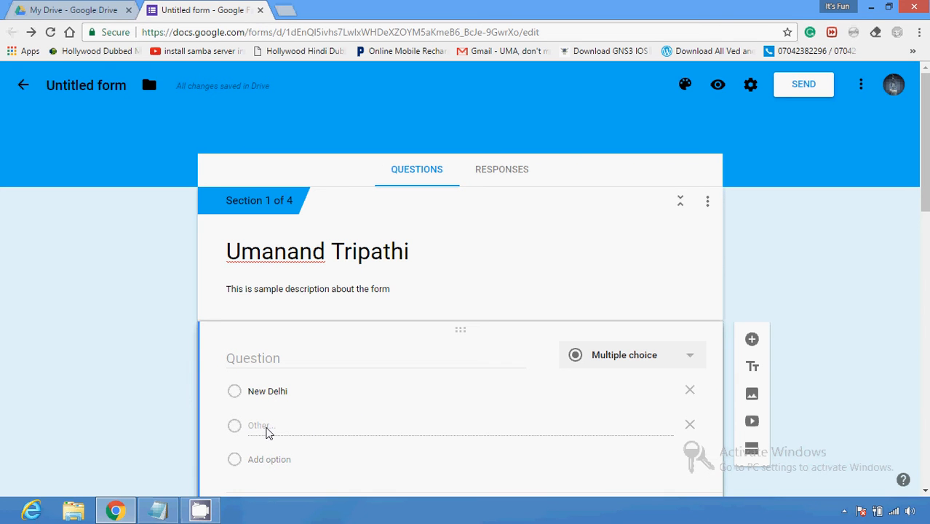
scroll(412, 378, "down", 1)
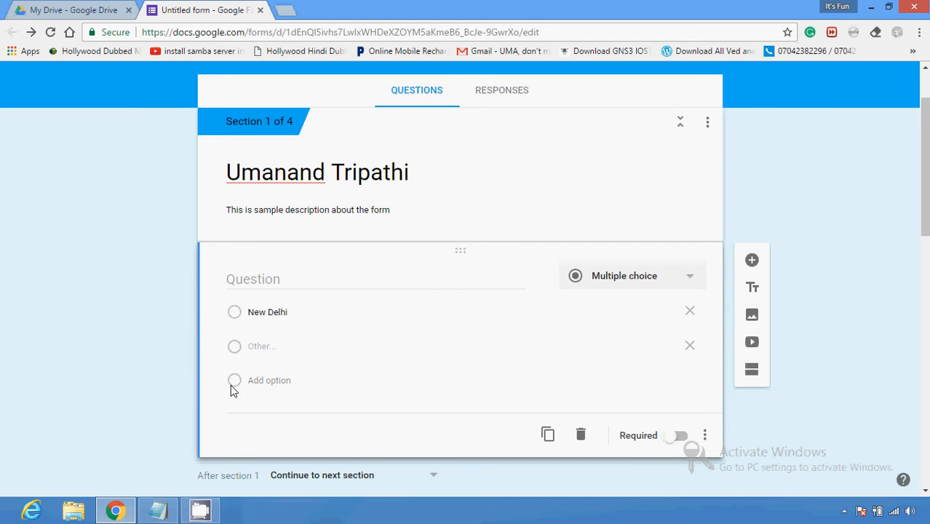
left_click(268, 380)
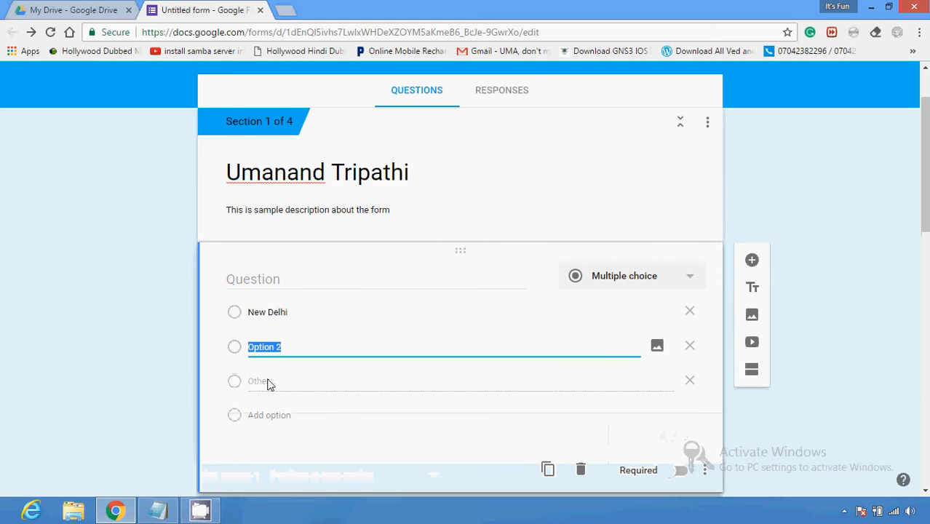
left_click(280, 346)
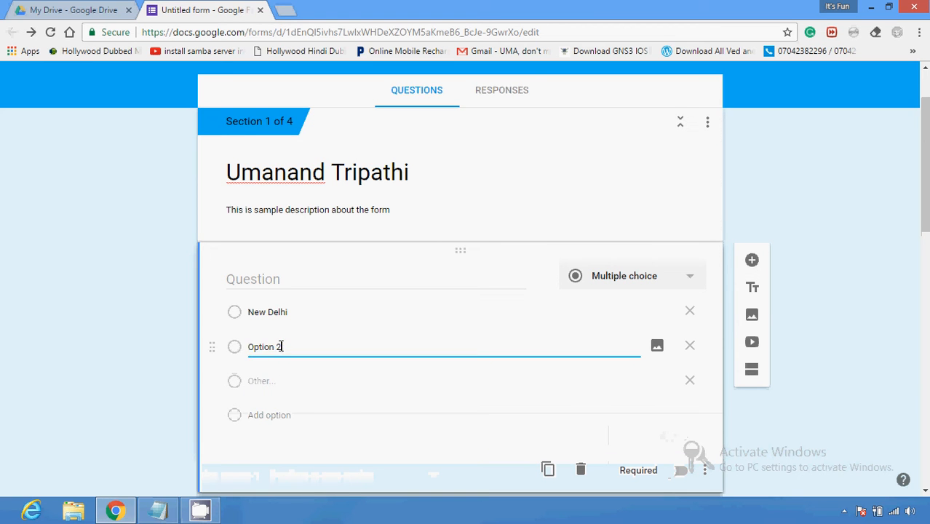
key("Home")
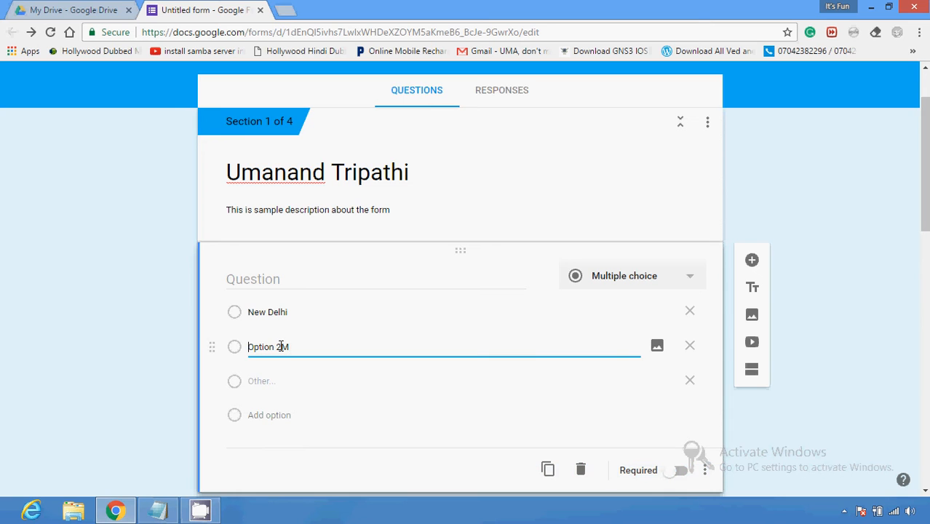
key("Delete")
key("Delete")
key("Delete")
key("Delete")
key("Delete")
key("Delete")
key("Delete")
left_click(254, 415)
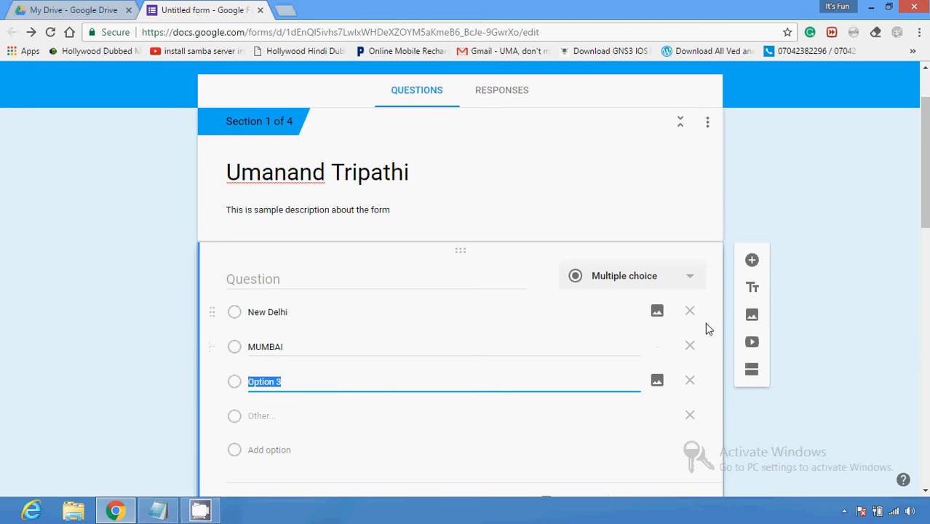
scroll(830, 245, "down", 2)
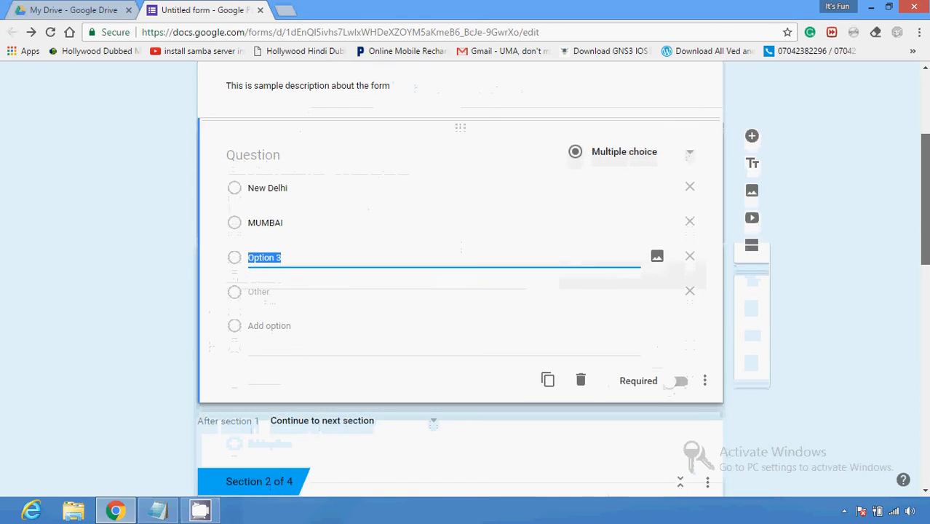
left_click(705, 384)
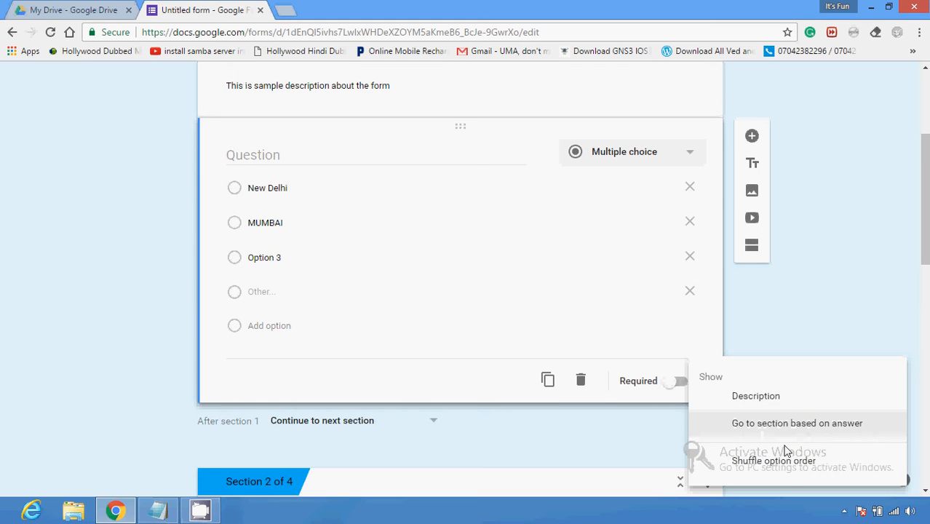
scroll(816, 453, "up", 2)
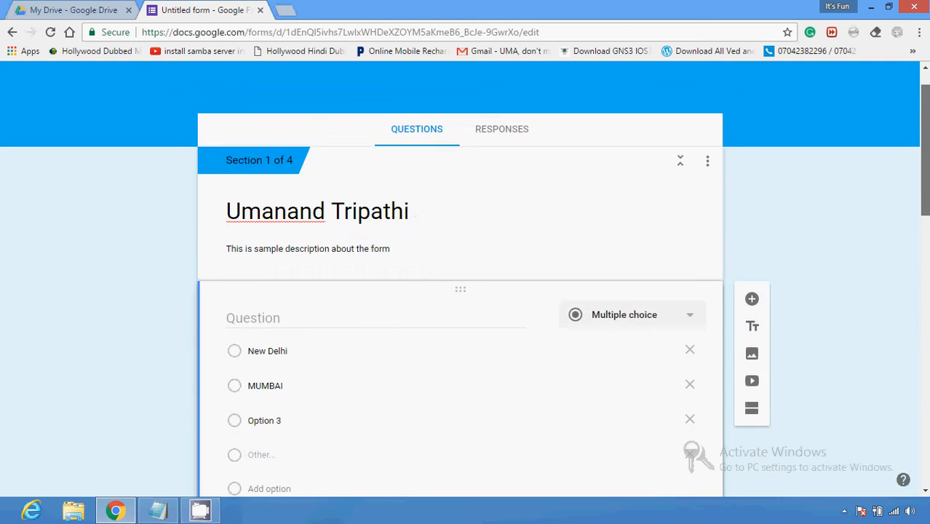
mouse_move(925, 176)
left_mouse_down()
mouse_move(926, 265)
mouse_move(927, 158)
mouse_move(928, 167)
left_mouse_up()
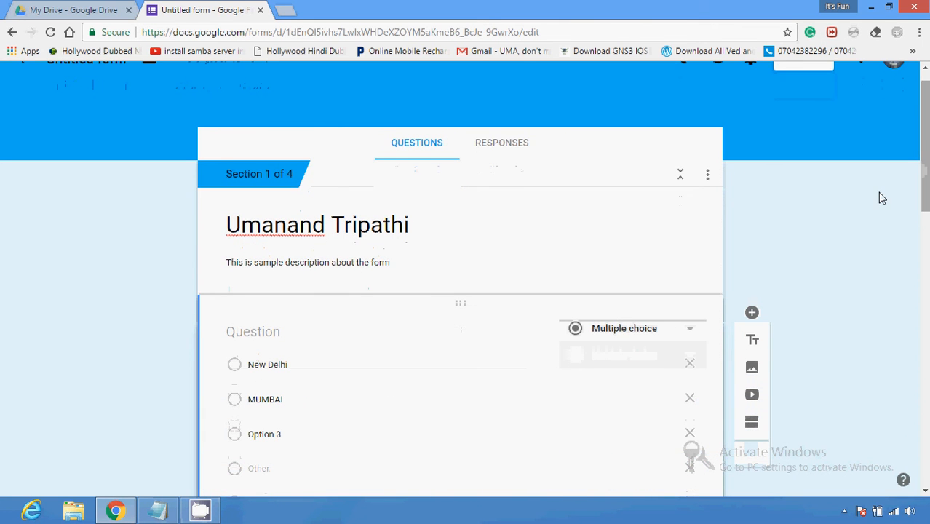
scroll(464, 271, "down", 1)
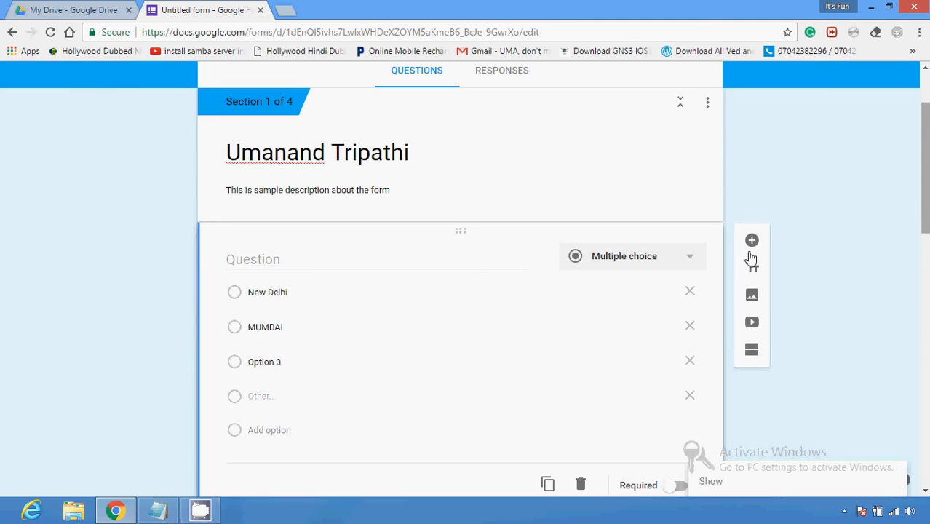
scroll(754, 299, "up", 2)
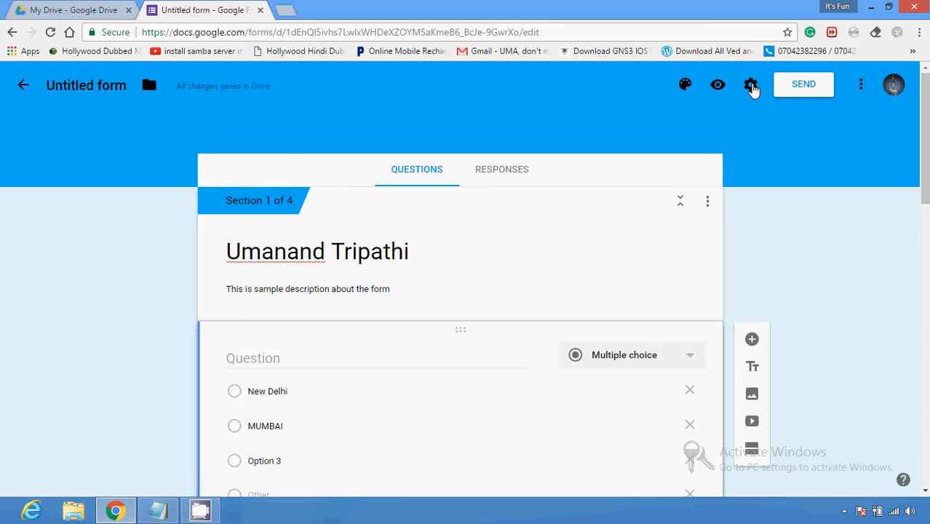
key("alt+Left")
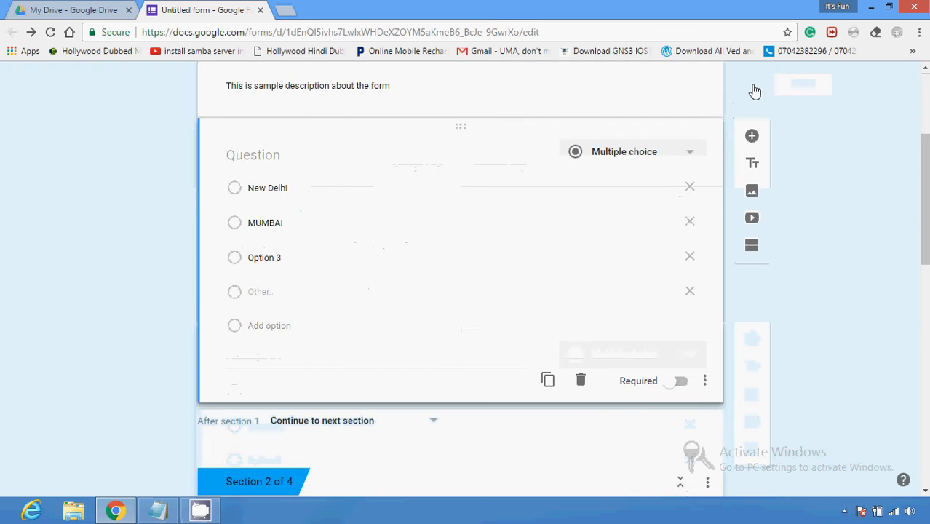
left_click_drag(925, 178, 925, 113)
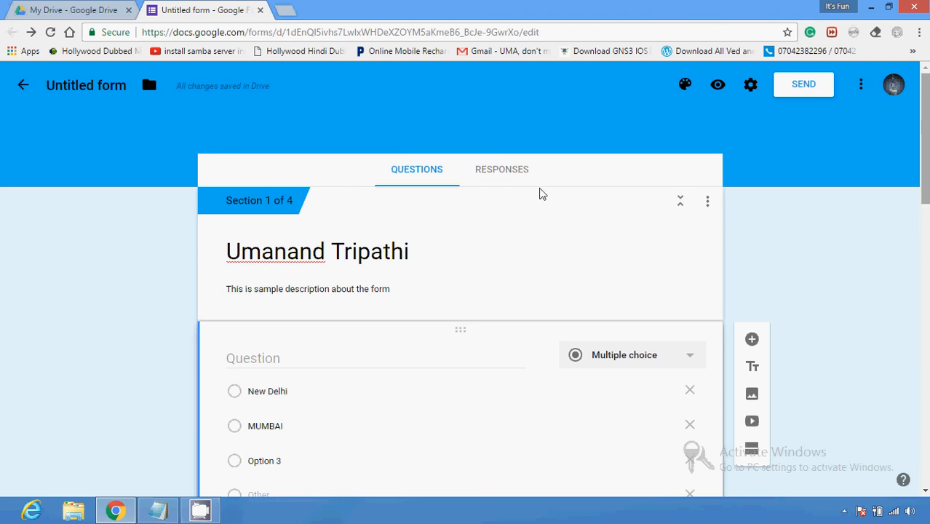
left_click(513, 188)
Step: Return to the questions editor and scroll through the sections back to the top
left_click(436, 184)
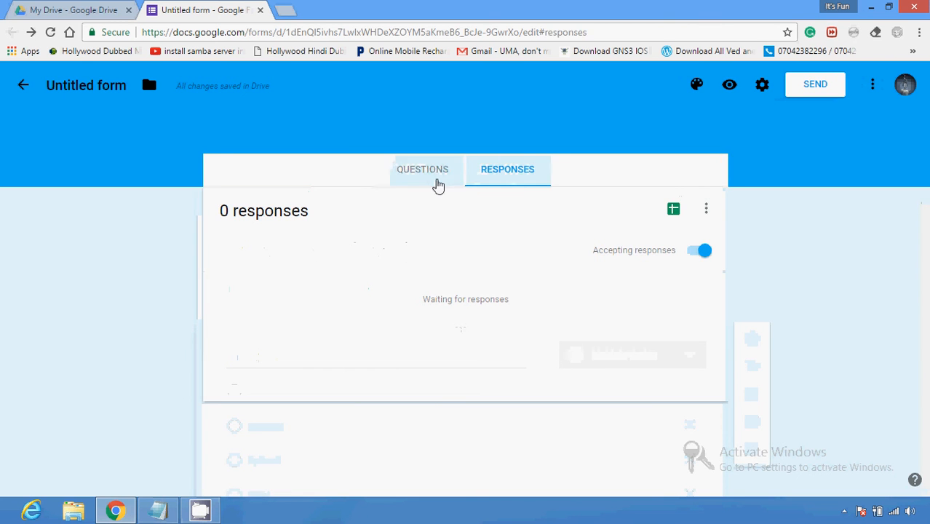
scroll(460, 291, "down", 7)
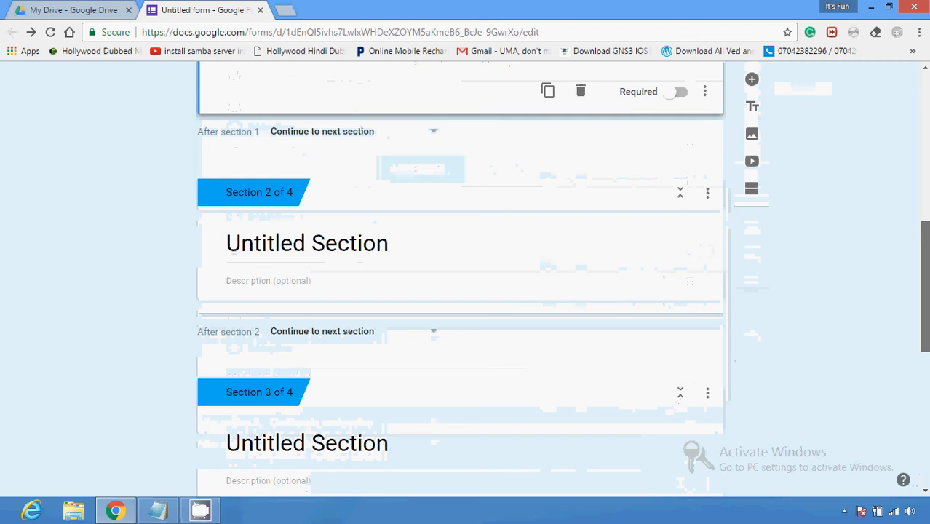
scroll(460, 291, "up", 3)
scroll(460, 291, "up", 2)
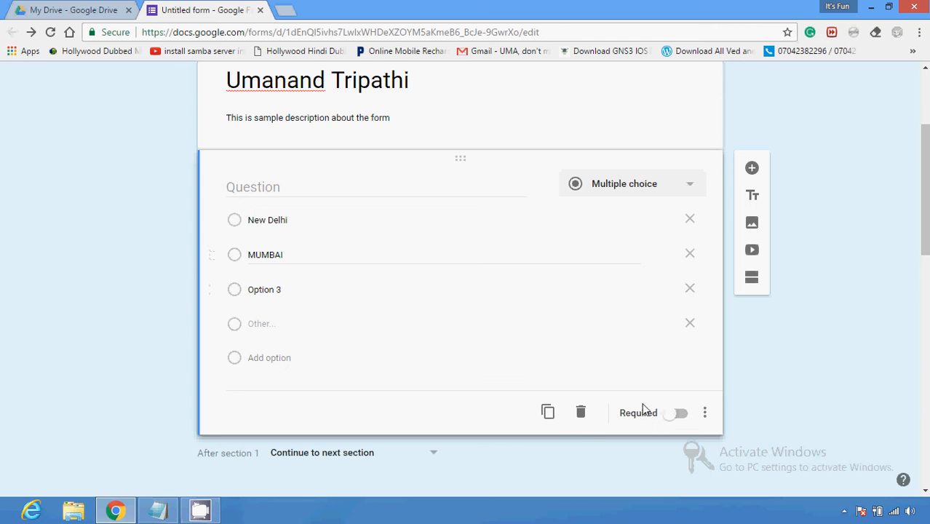
Step: Duplicate the New Delhi / MUMBAI / Option 3 question so a copy sits below it
left_click(550, 414)
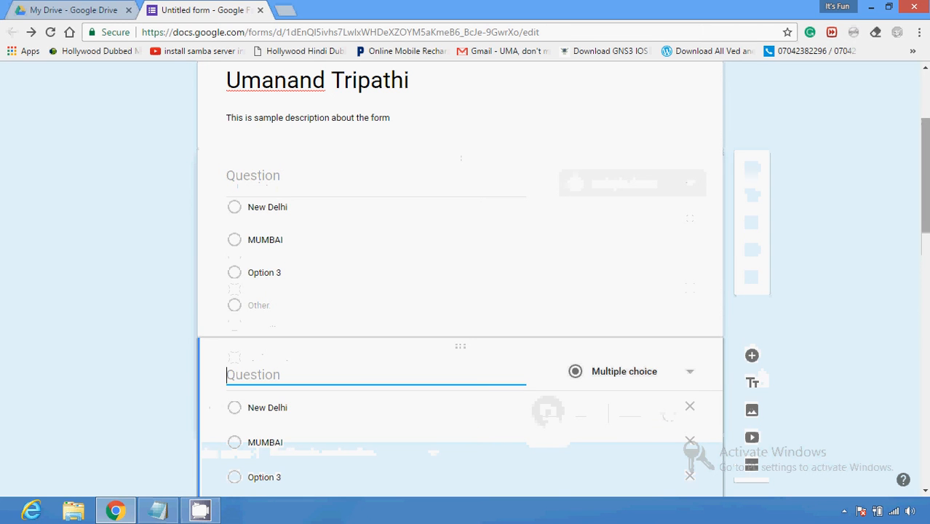
left_click_drag(926, 204, 925, 156)
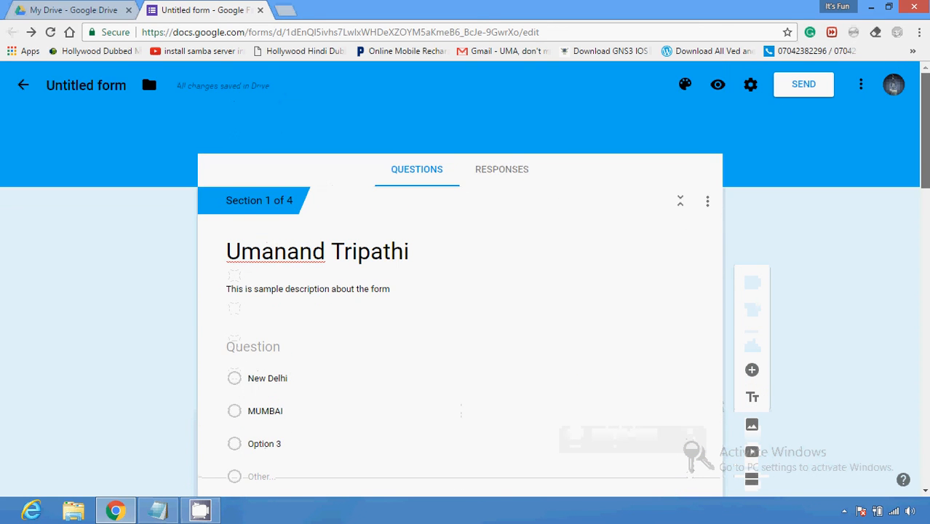
Step: Open the form preview in a new tab and page forward to the next section and back
left_click(718, 86)
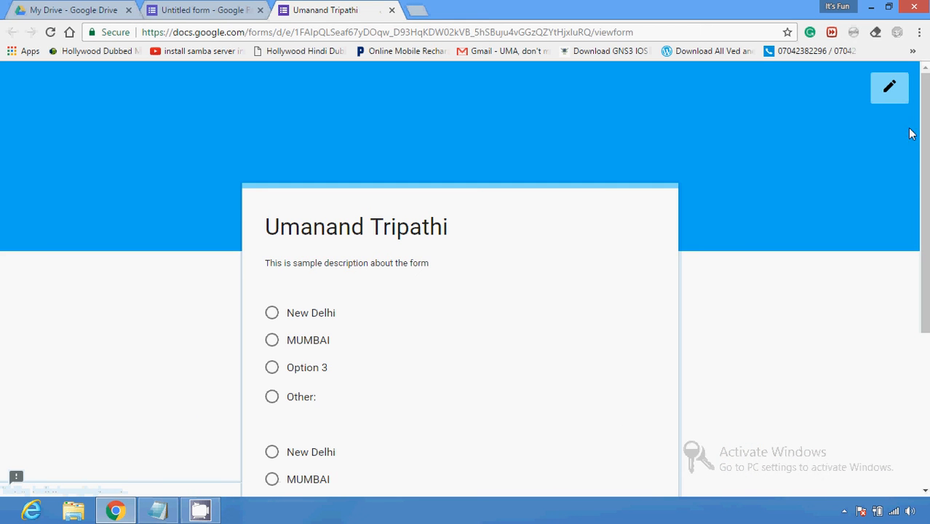
left_click_drag(925, 136, 925, 225)
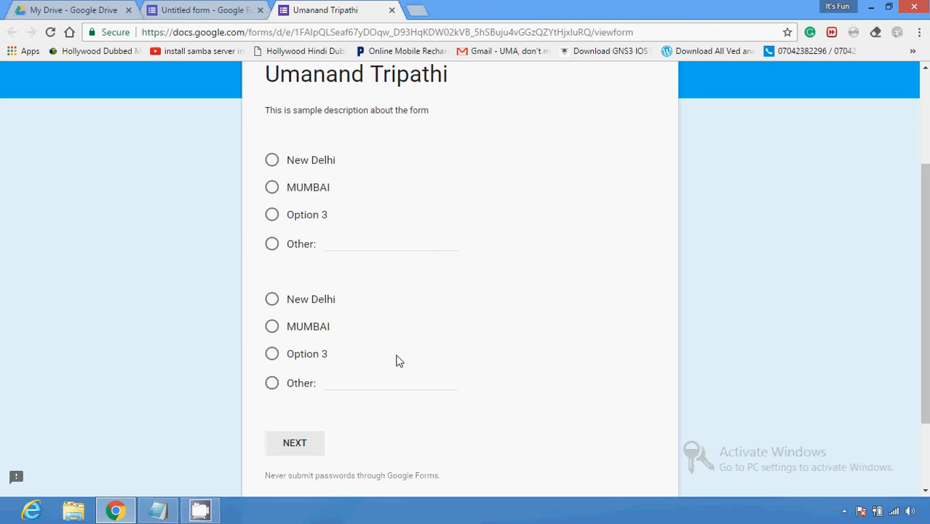
left_click(296, 444)
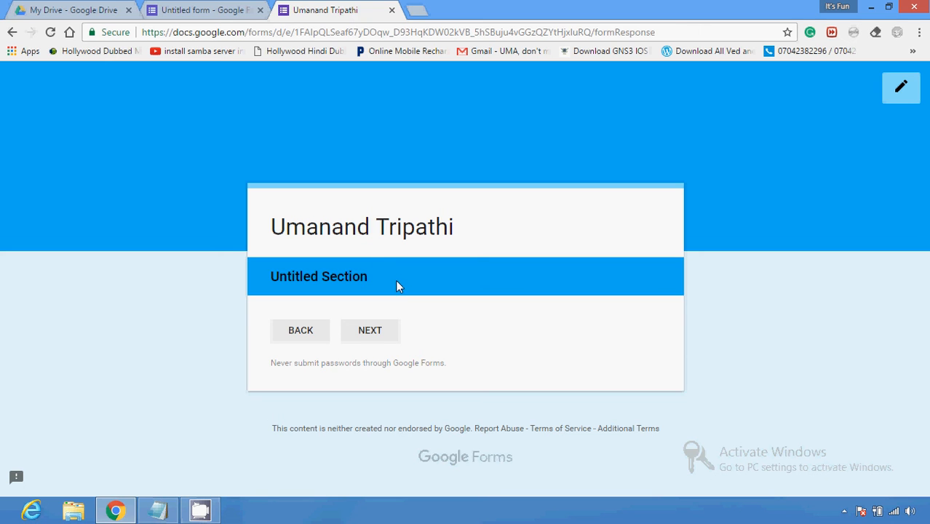
left_click(310, 335)
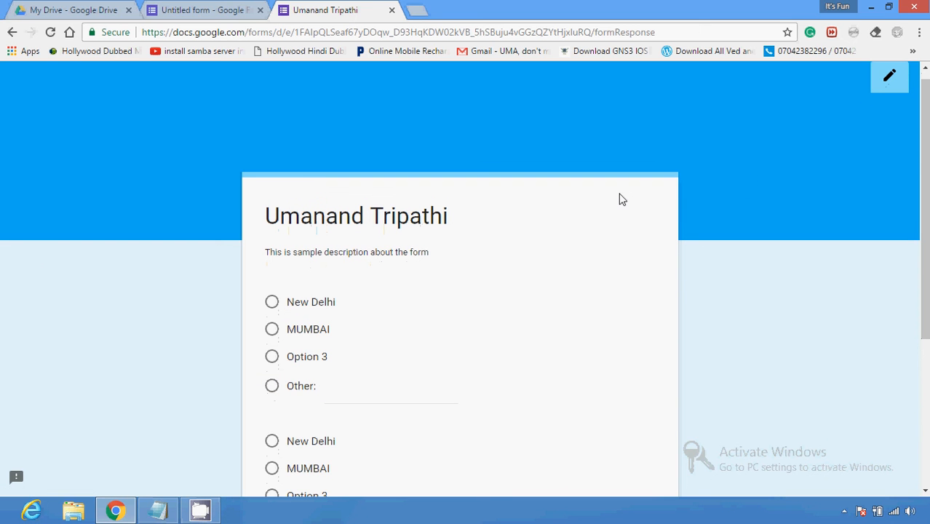
Step: Reload the preview at its first page, then return to the form editor tab
left_click(11, 33)
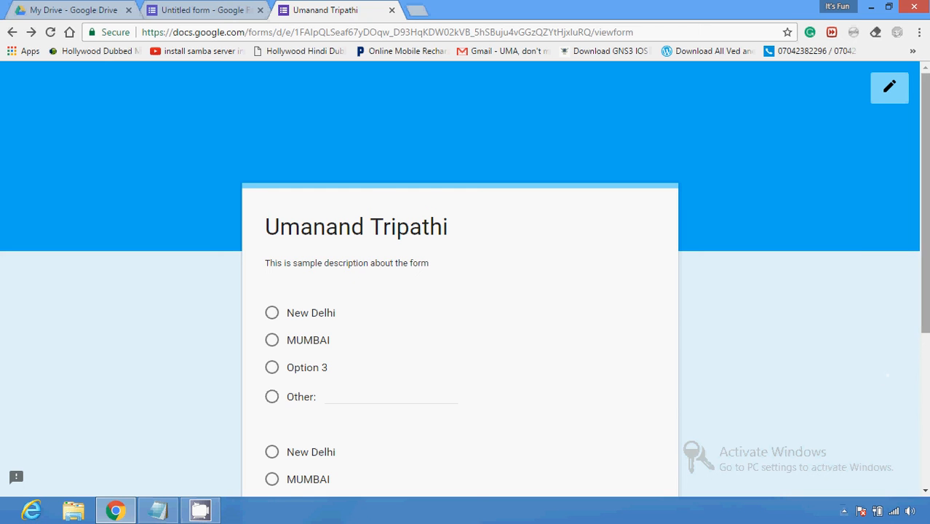
scroll(560, 93, "down", 1)
scroll(560, 93, "up", 1)
left_click(11, 32)
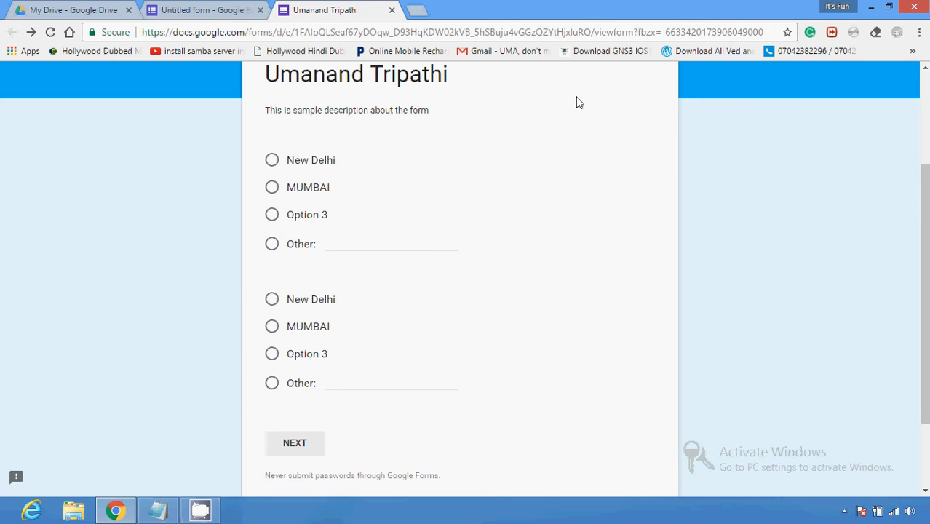
left_click(224, 7)
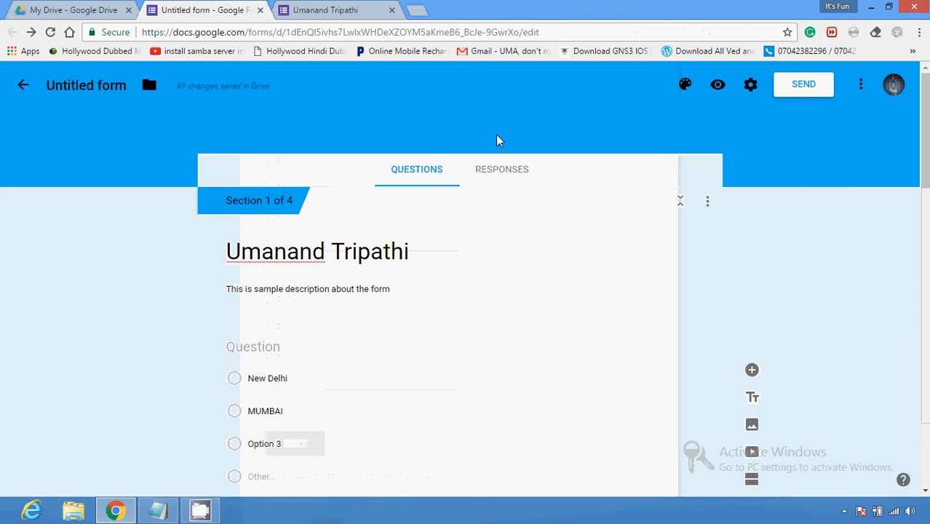
Step: Change the form's theme colour from blue to the orange-red swatch
left_click(685, 84)
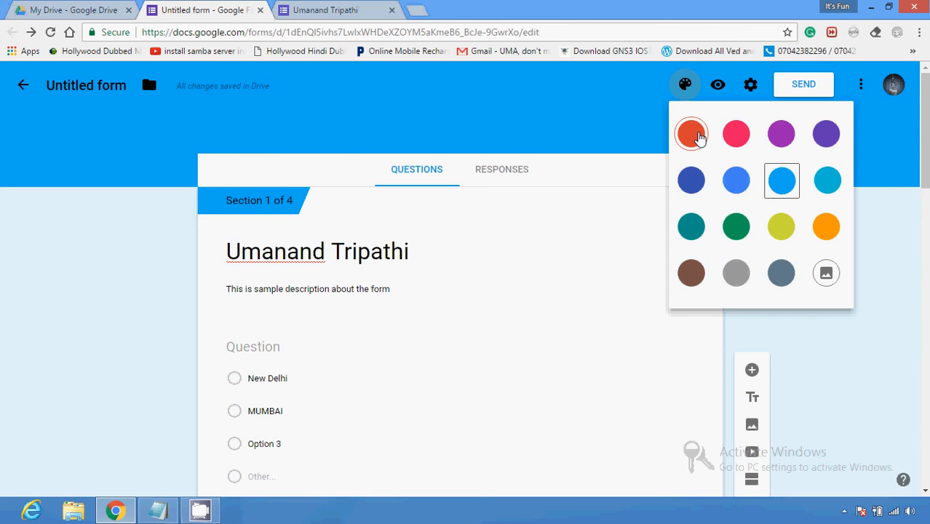
left_click(693, 135)
scroll(699, 146, "down", 1)
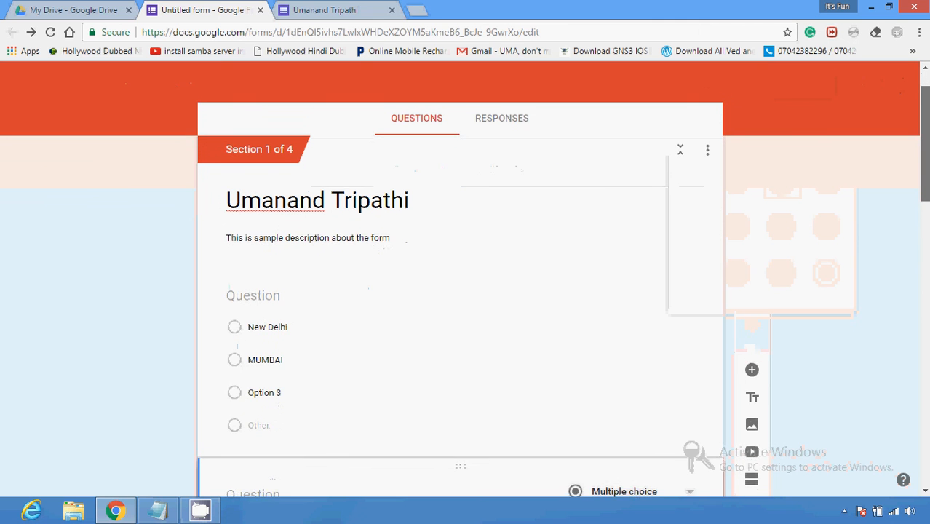
Step: Collapse Section 1 and scroll down to review the remaining sections
left_click(679, 157)
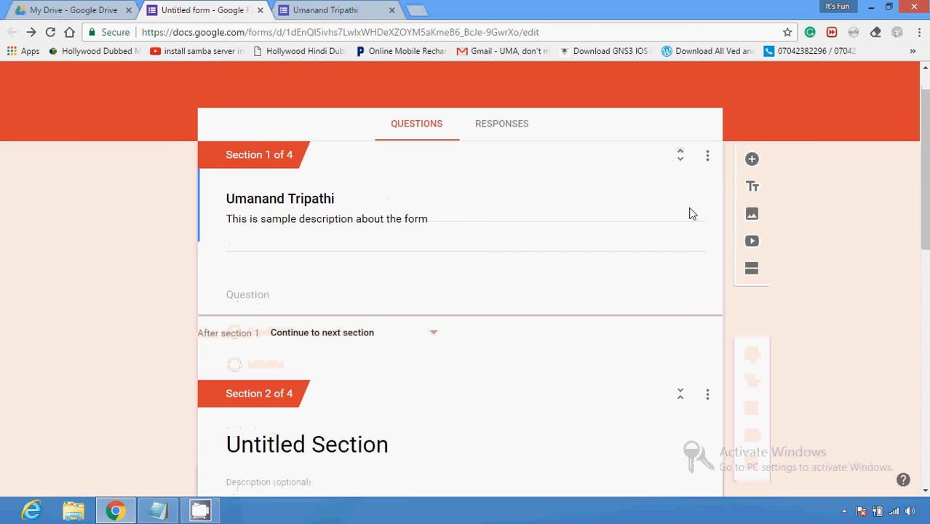
scroll(757, 218, "down", 3)
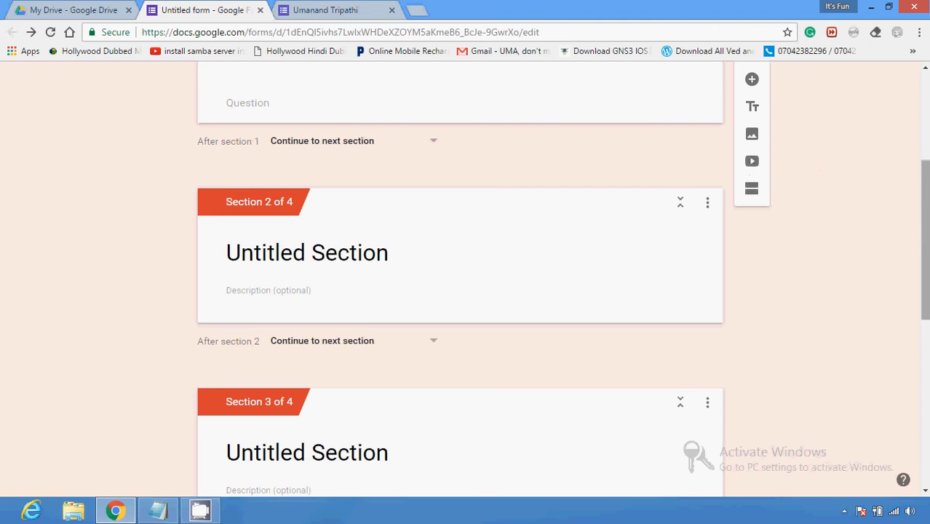
scroll(460, 292, "down", 6)
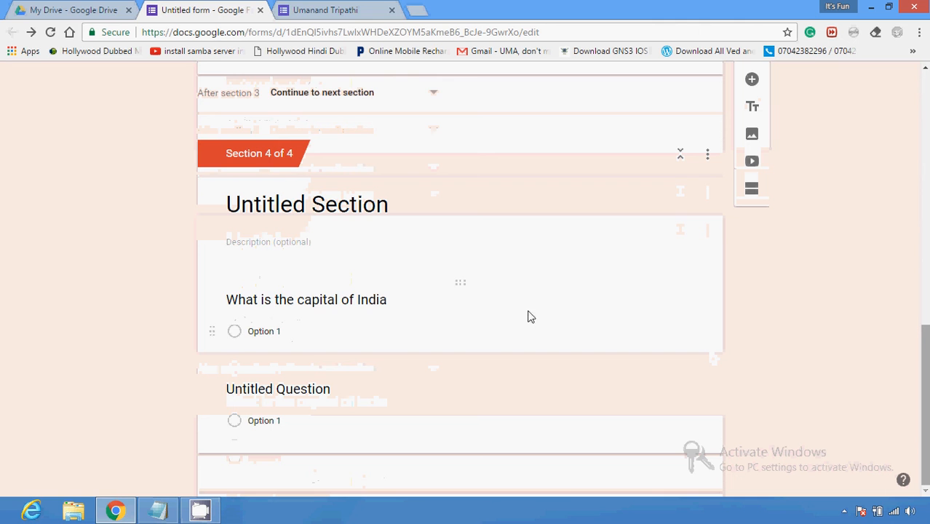
left_click_drag(925, 357, 925, 96)
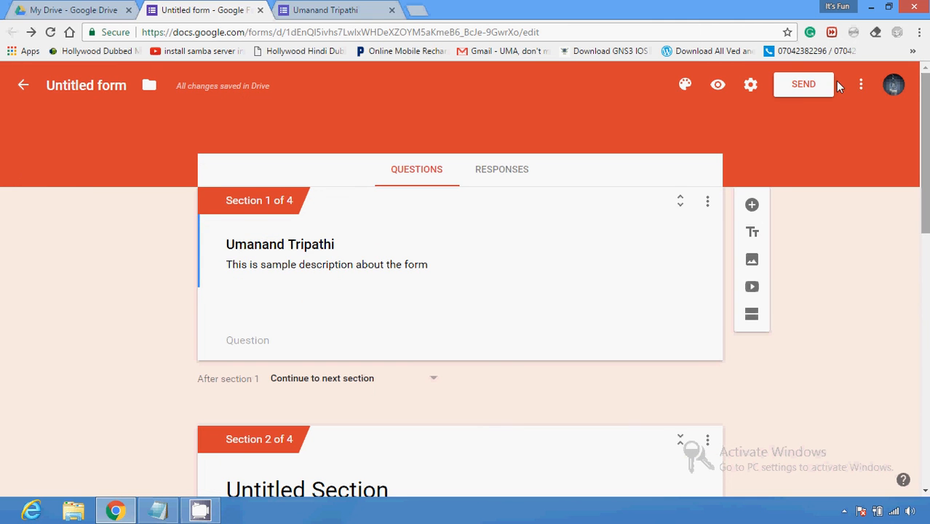
Step: Show the three-dot More menu listing Make a copy, Print and Add collaborators
left_click(861, 86)
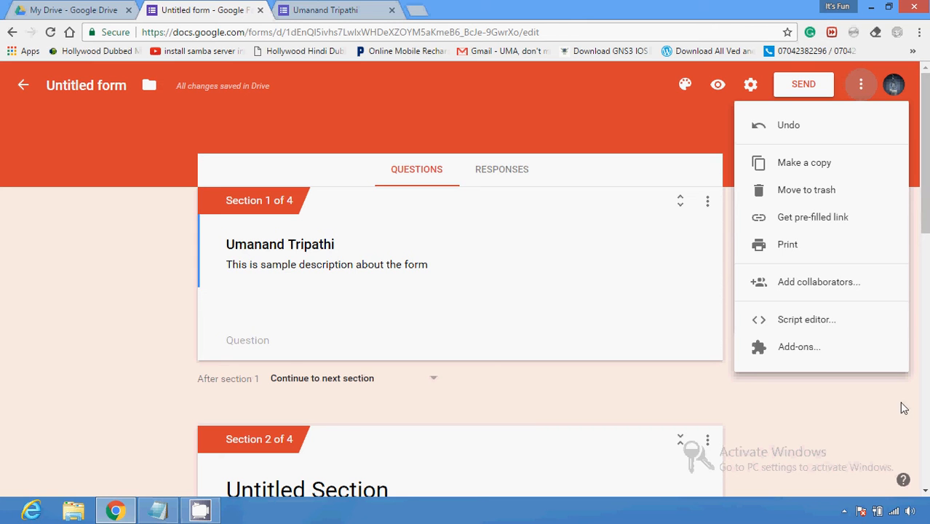
left_click(844, 511)
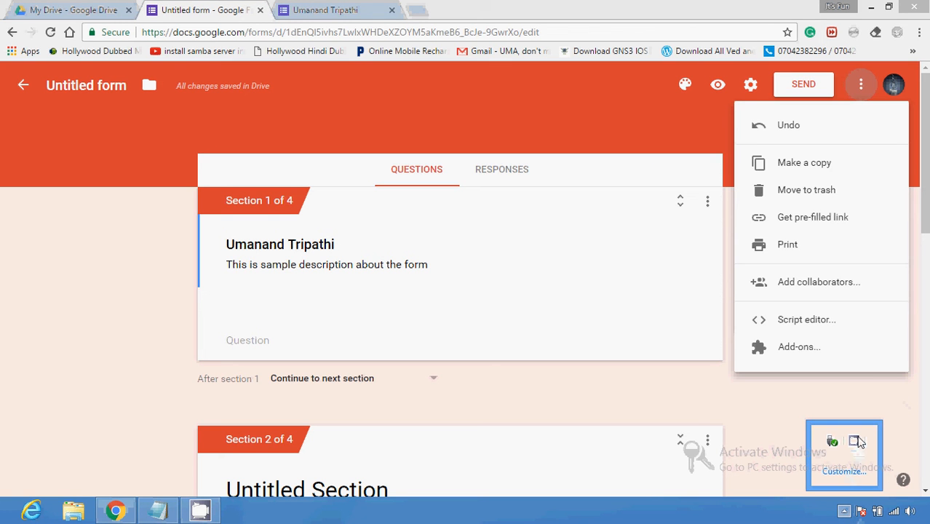
right_click(855, 441)
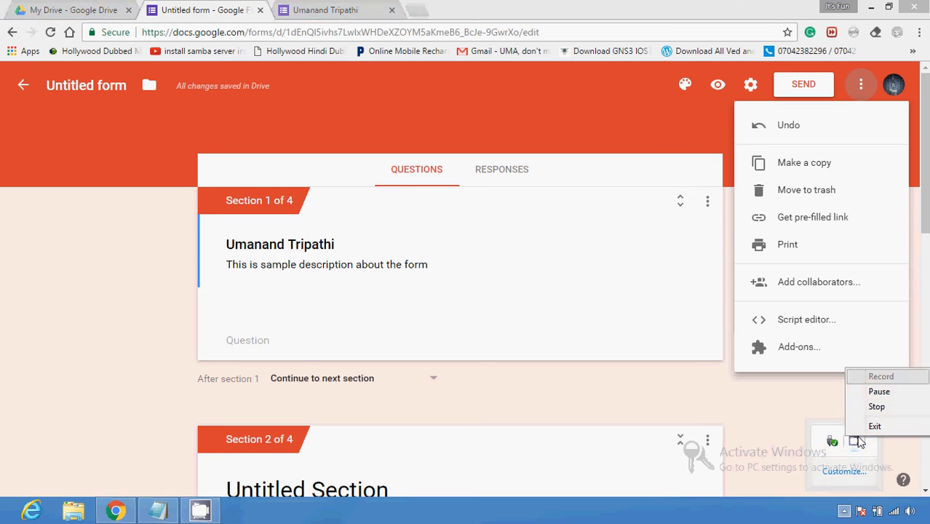